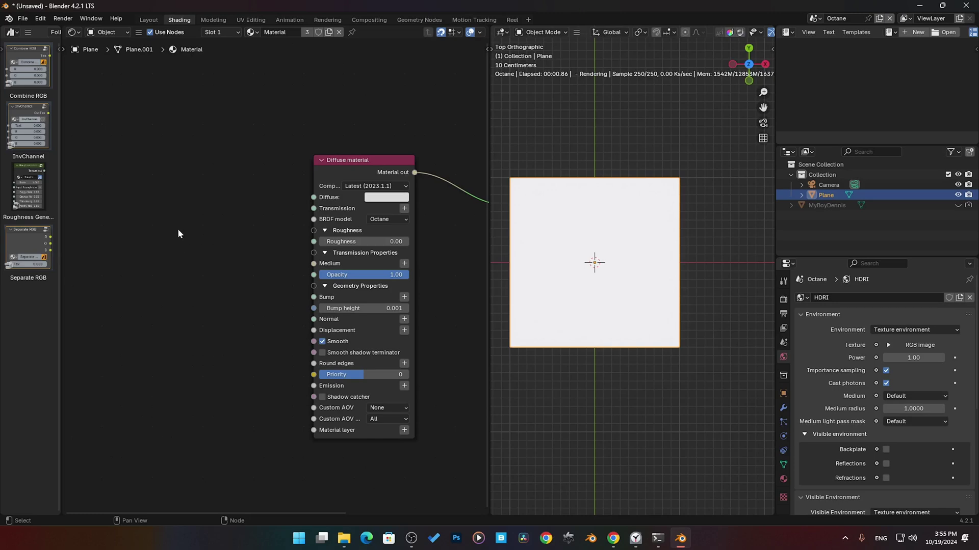
key(shift+a)
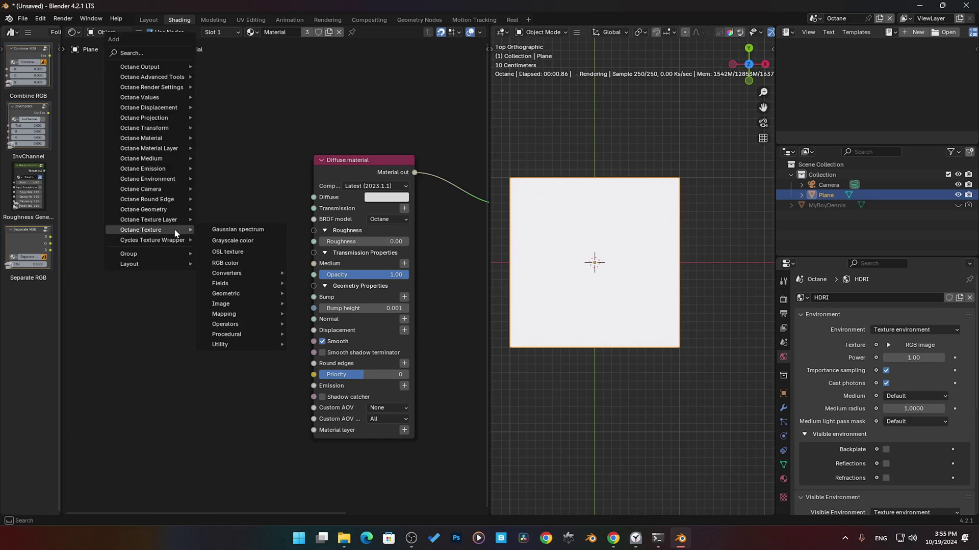
mouse_move(246, 334)
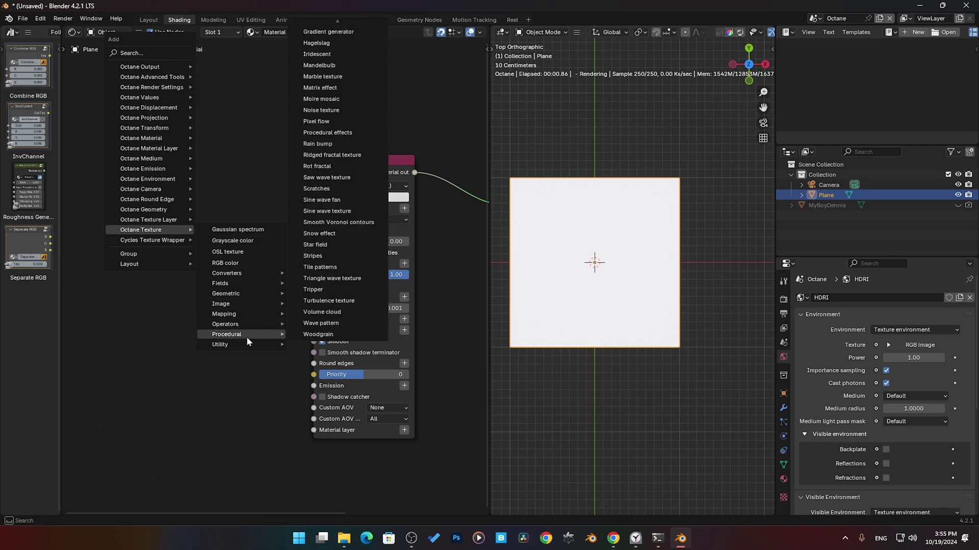
mouse_move(337, 2)
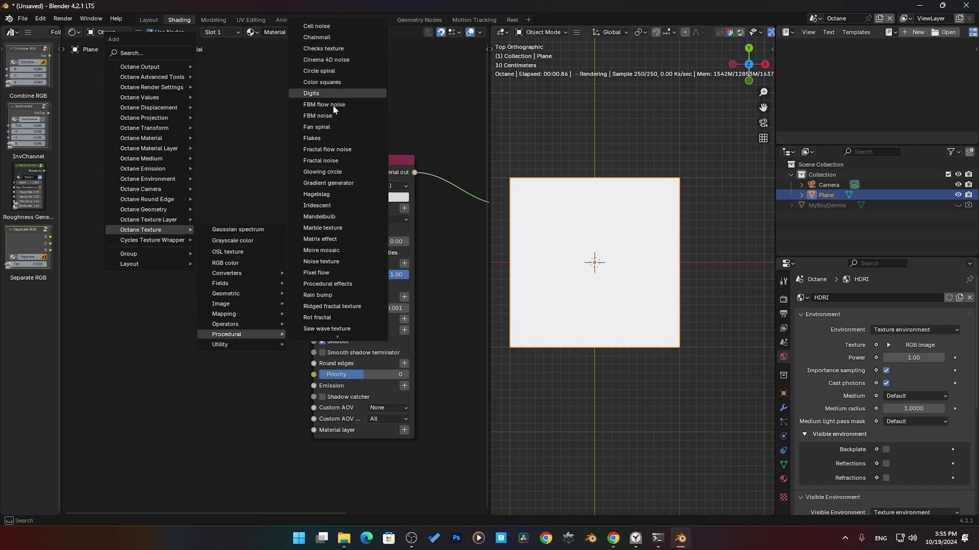
mouse_move(347, 361)
mouse_move(350, 329)
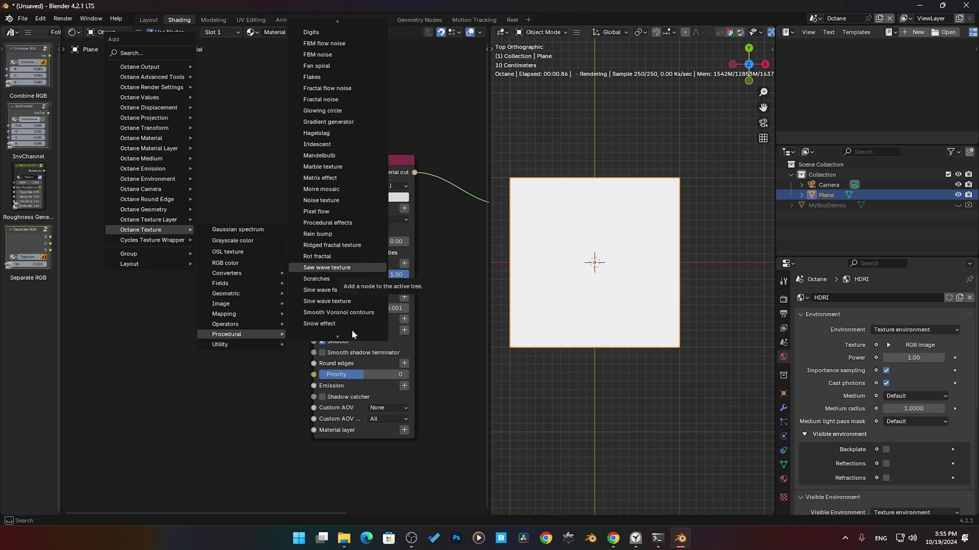
mouse_move(347, 20)
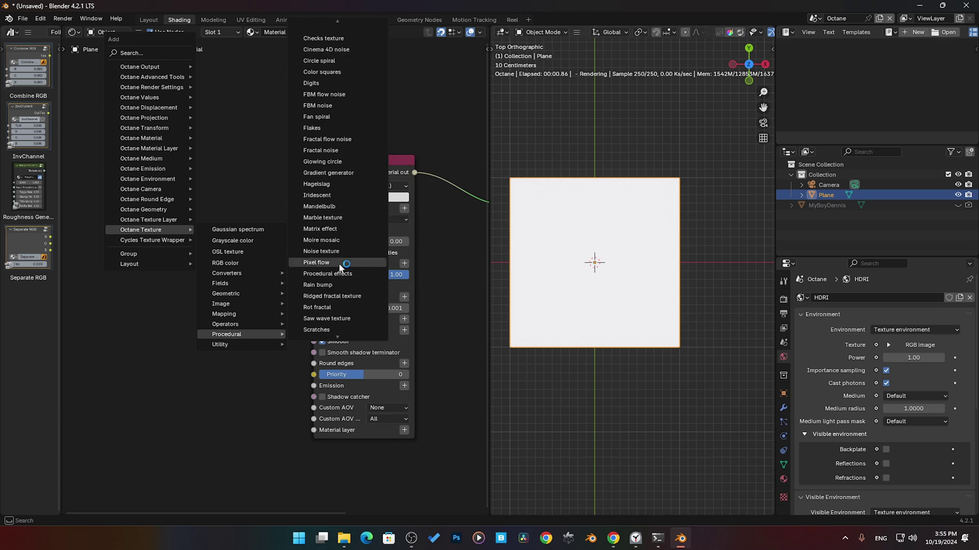
Switch to the Chrome window with the Blender Octane 3D community search and close the open post
mouse_move(615, 541)
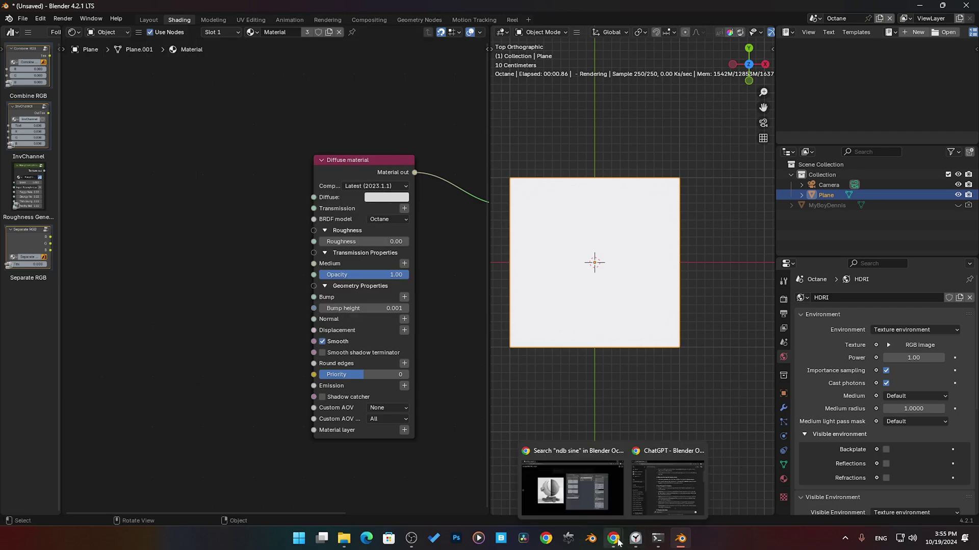
click(571, 487)
click(962, 58)
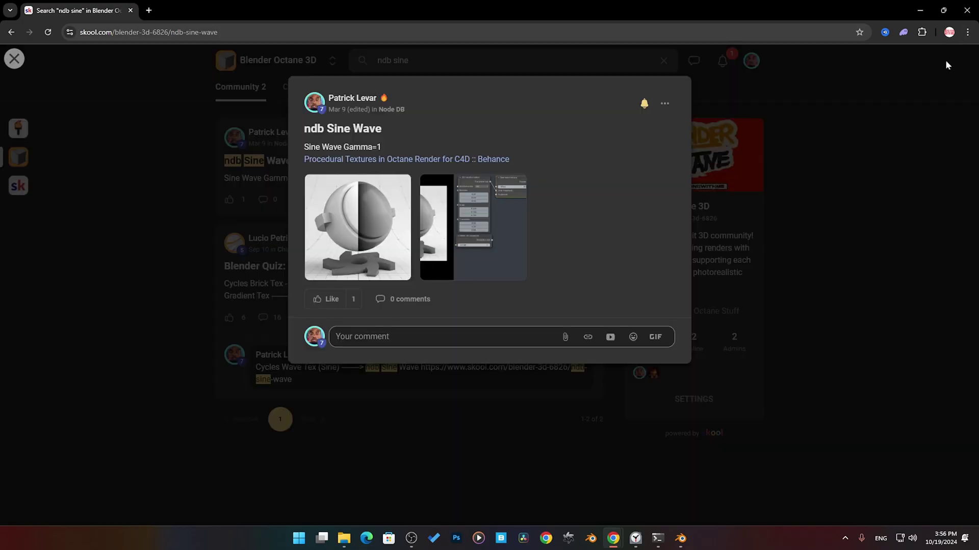
click(769, 183)
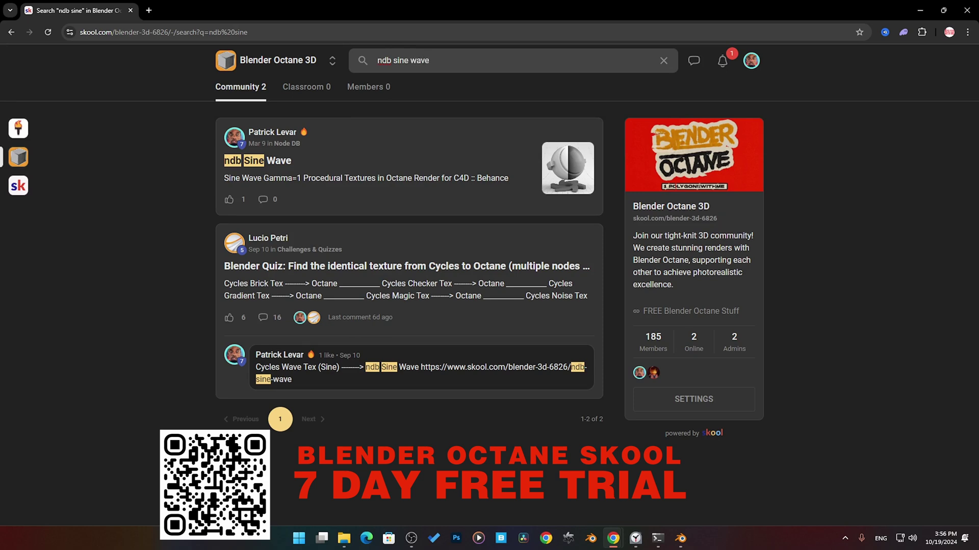
Search the community for "ndb noise texture"
key(BackSpace)
key(BackSpace)
key(BackSpace)
key(BackSpace)
key(BackSpace)
key(BackSpace)
key(BackSpace)
key(BackSpace)
key(BackSpace)
text(noise texture)
key(Return)
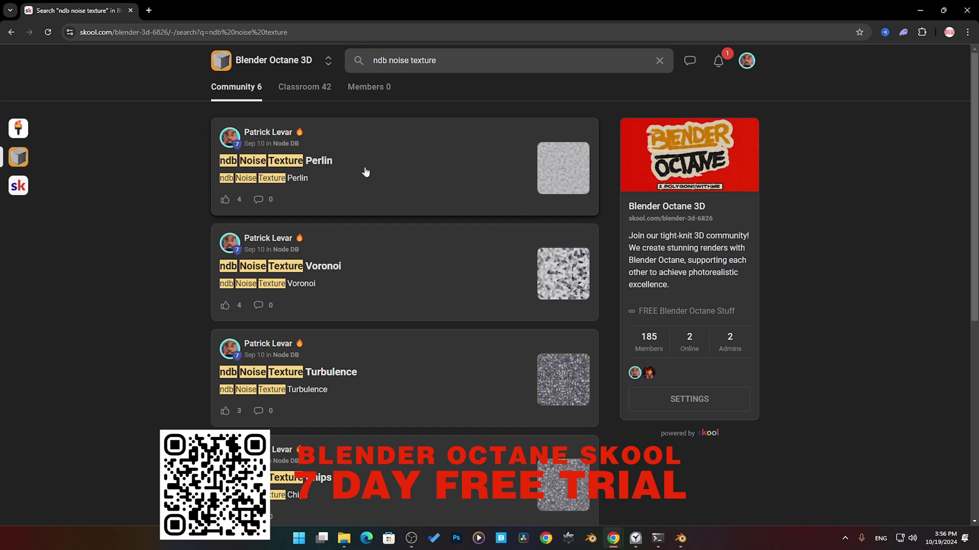
Examine the preview and node setup images in the "ndb Noise Texture Chips" post before returning to Blender
scroll(476, 319, down, 1)
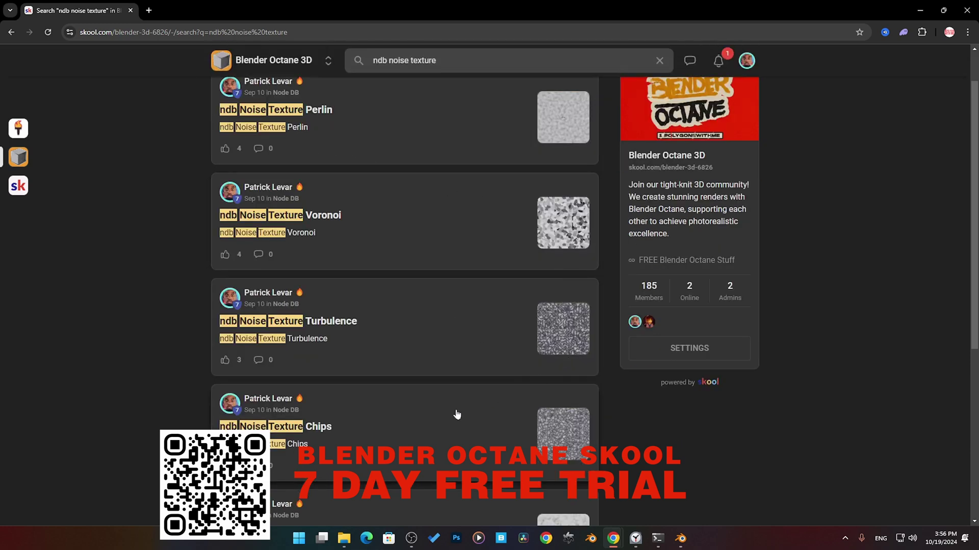
scroll(457, 415, down, 5)
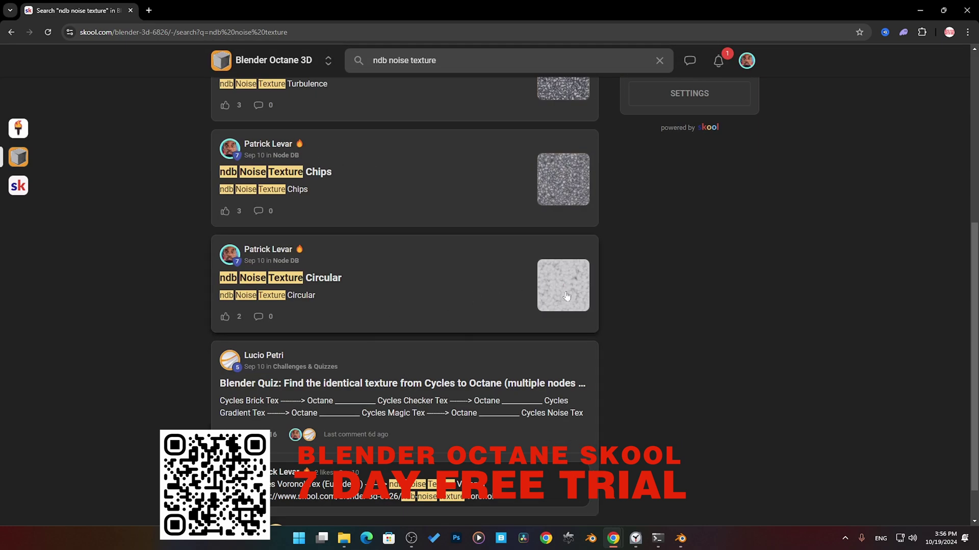
click(556, 178)
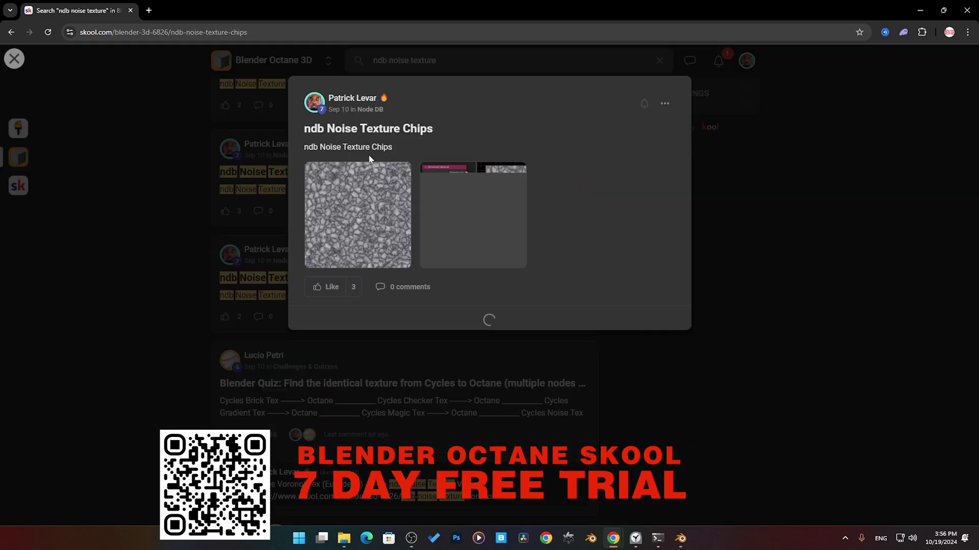
click(382, 213)
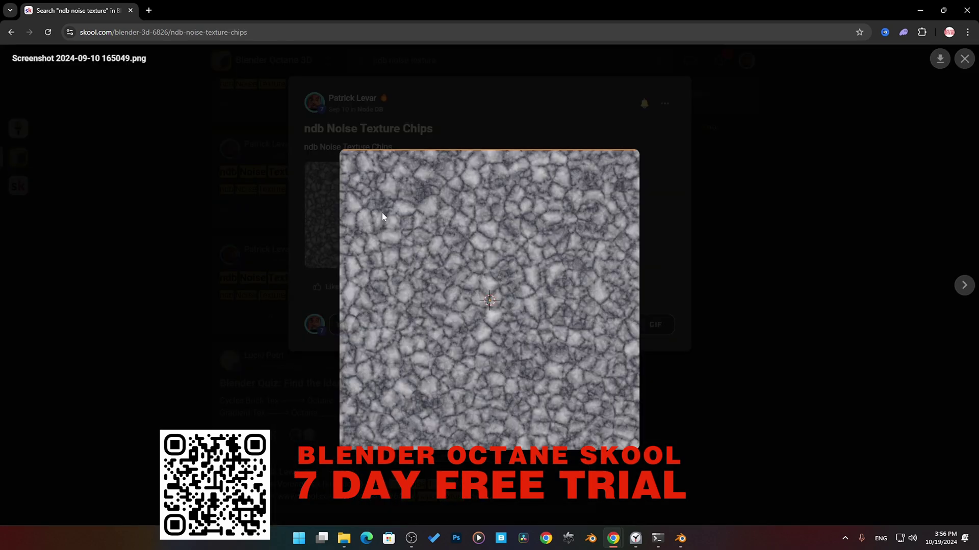
click(964, 285)
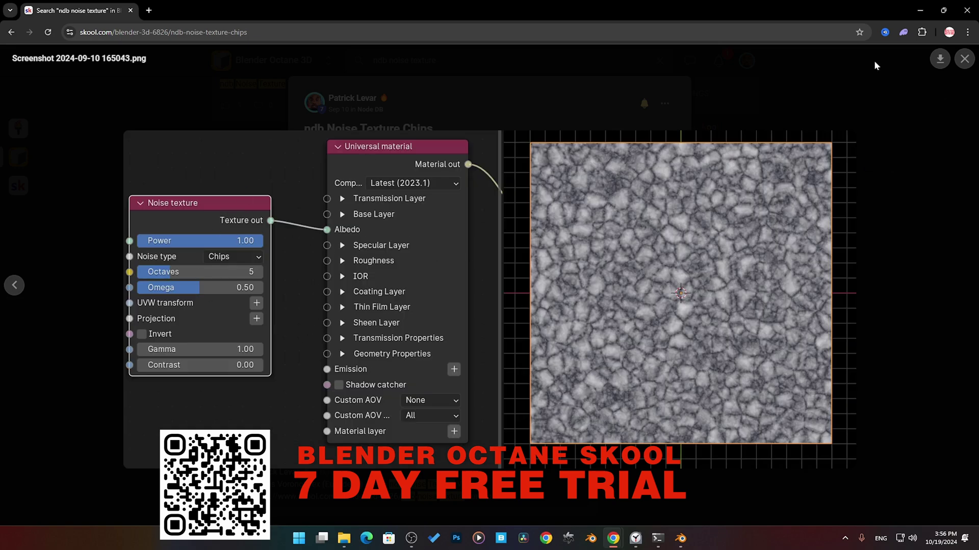
click(919, 10)
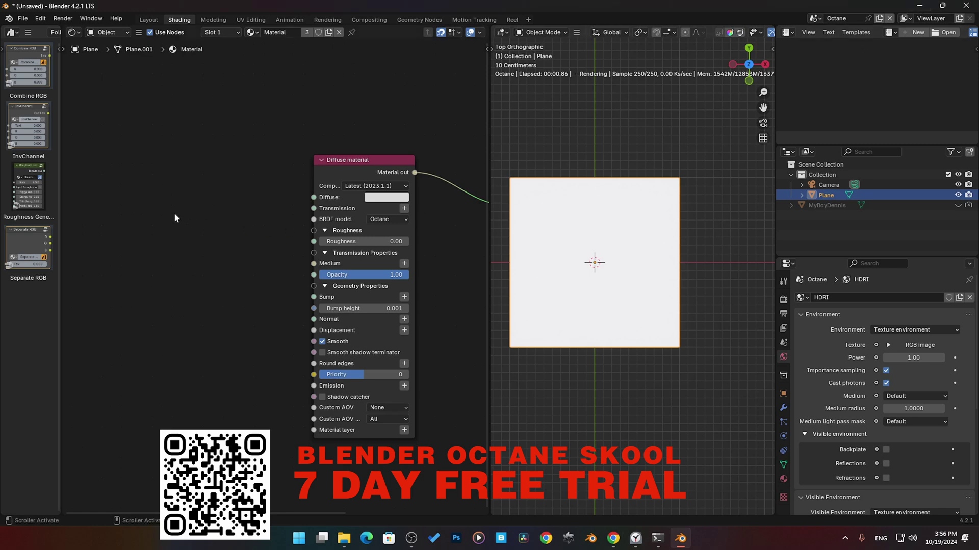
Add an Octane procedural Noise texture node beside the Diffuse material and connect its output to the Diffuse input
key(shift+a)
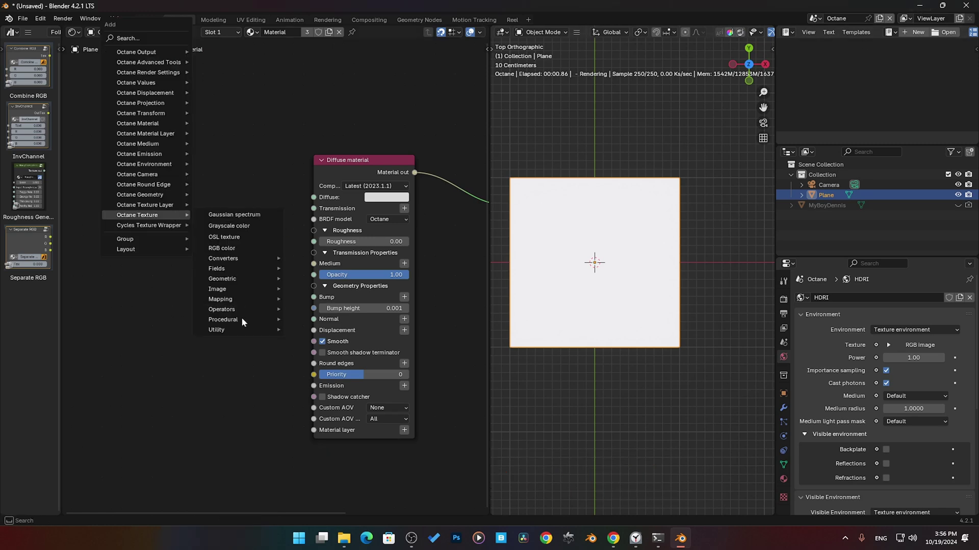
mouse_move(243, 319)
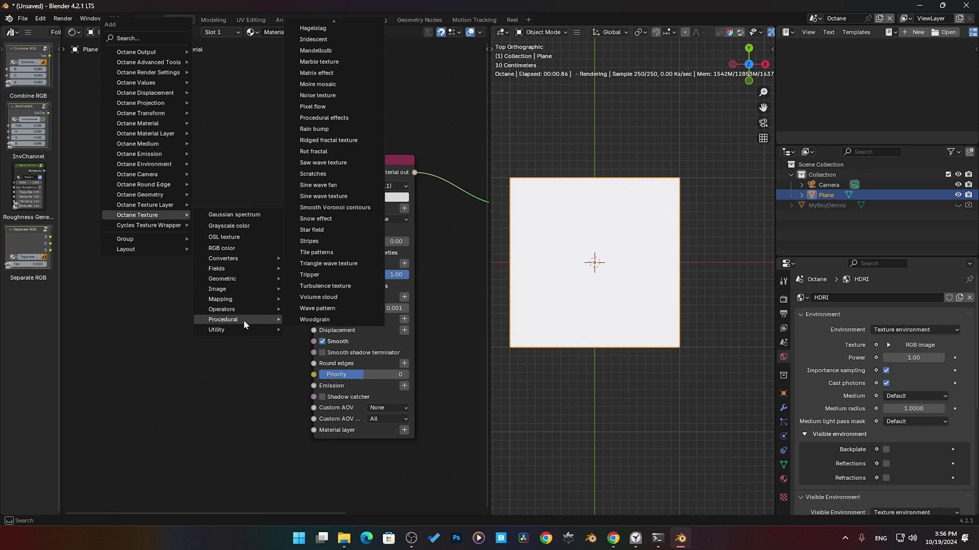
click(327, 95)
click(168, 217)
click(218, 232)
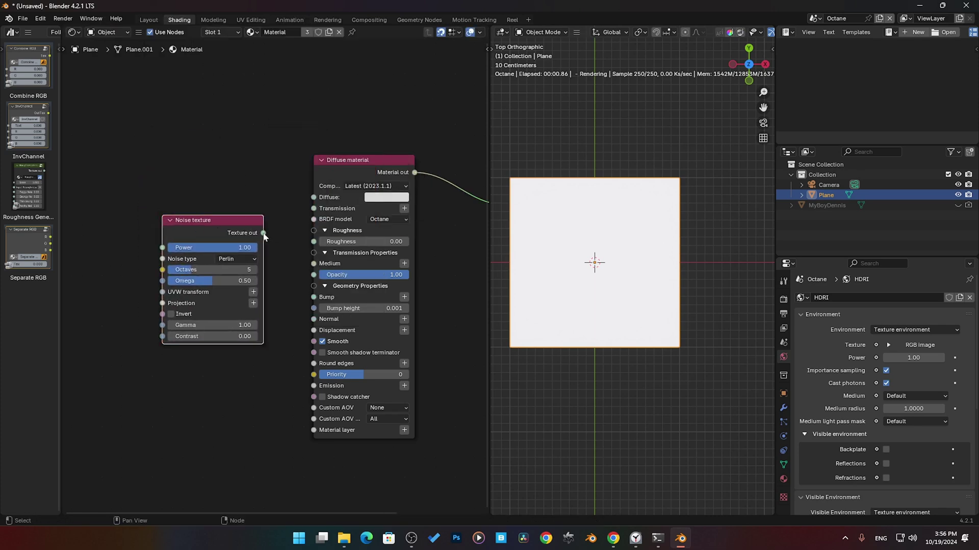
drag(262, 234, 313, 198)
Move the Noise texture node slightly up and set its noise type to Chips
drag(226, 224, 216, 203)
click(232, 240)
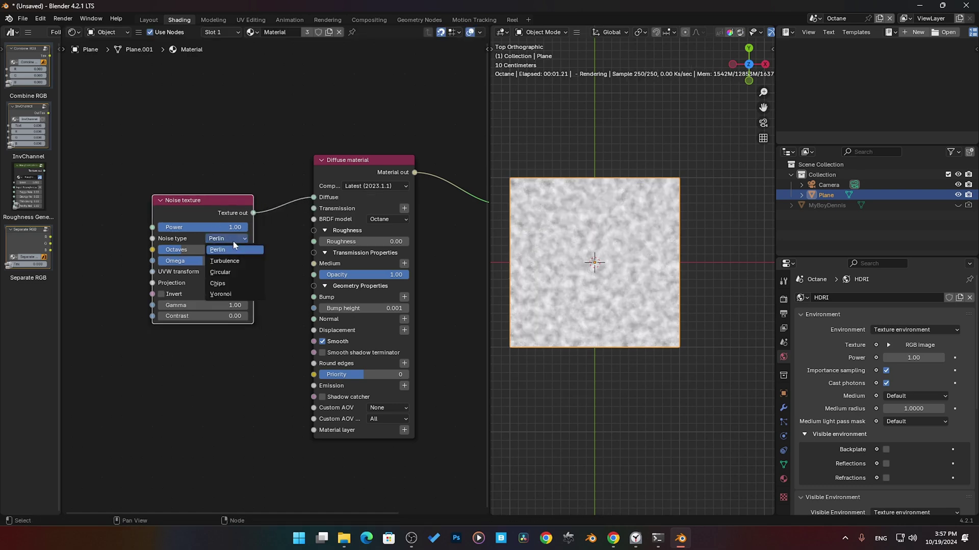
click(235, 284)
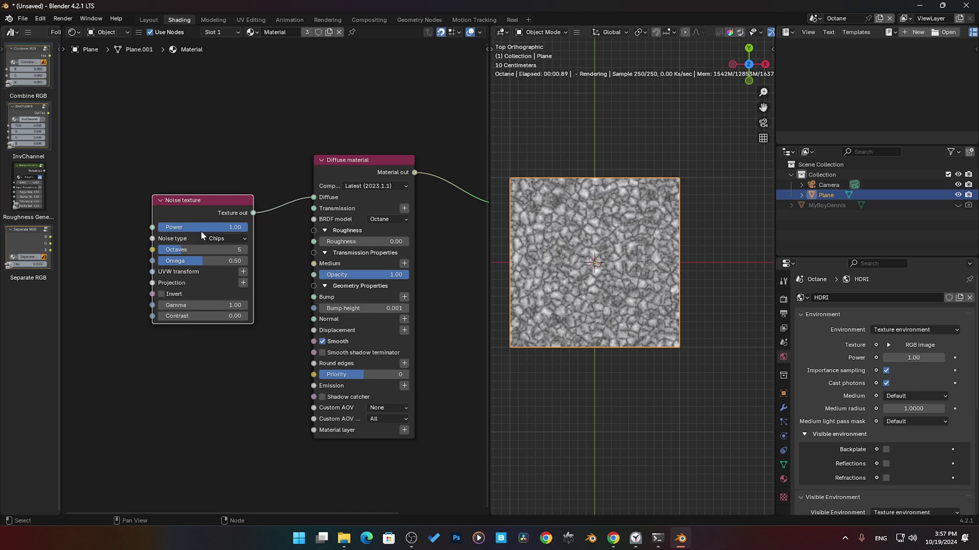
Add an Octane procedural Cinema 4D noise node and place it to the upper left of the Noise texture node
key(shift+a)
mouse_move(172, 366)
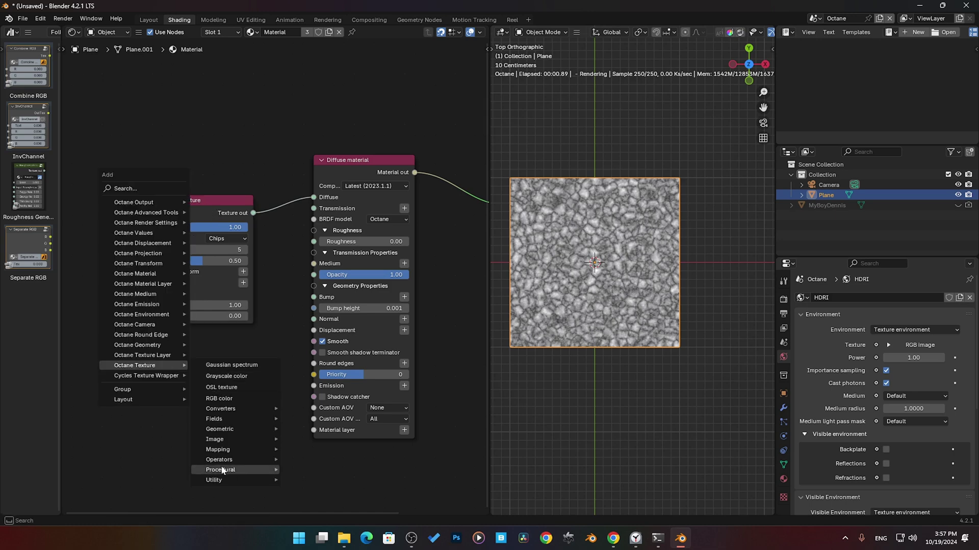
mouse_move(222, 470)
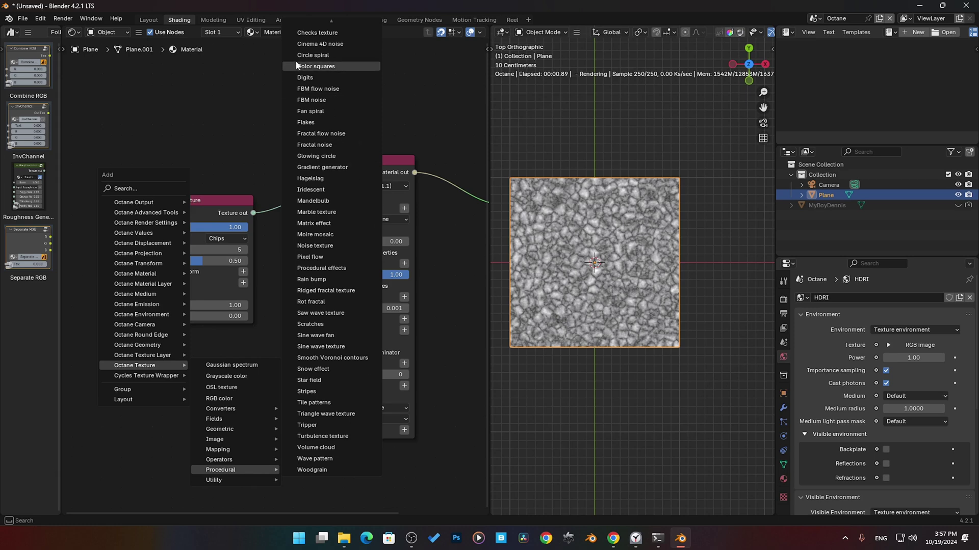
click(320, 44)
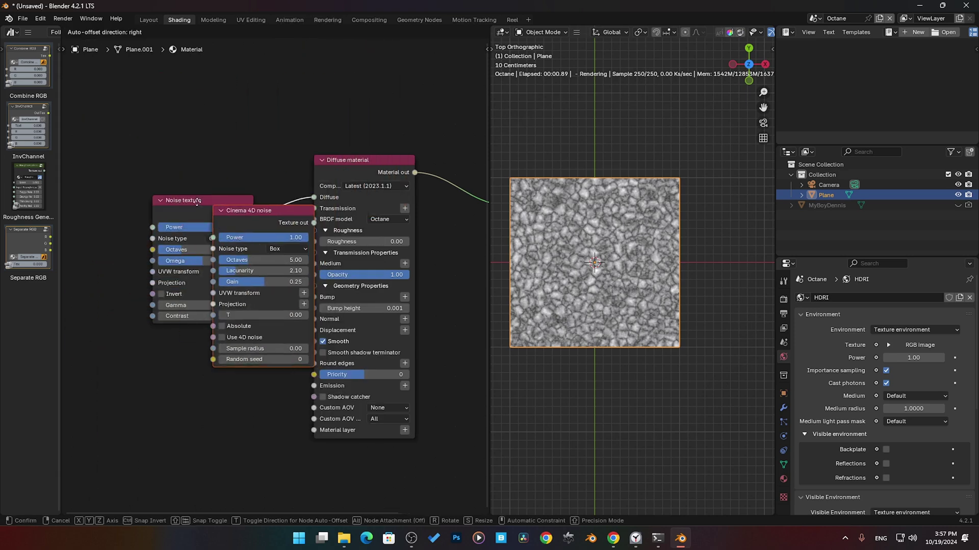
click(81, 186)
middle_drag(203, 176, 267, 180)
drag(198, 206, 143, 215)
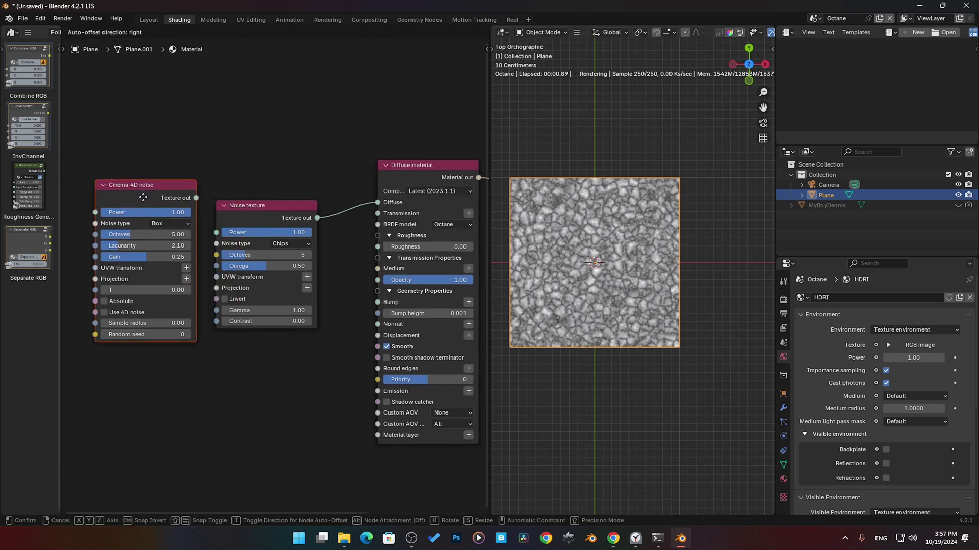
click(278, 212)
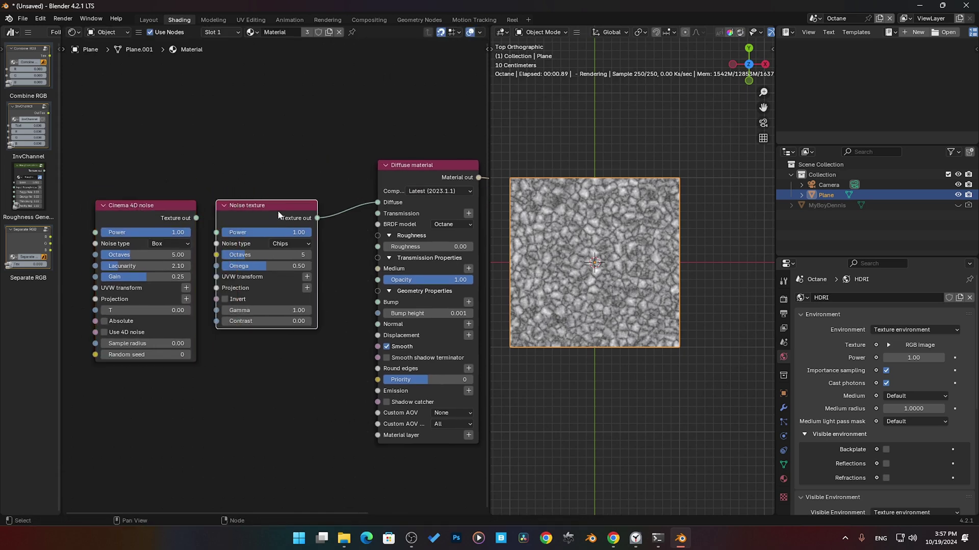
click(139, 213)
drag(167, 219, 162, 142)
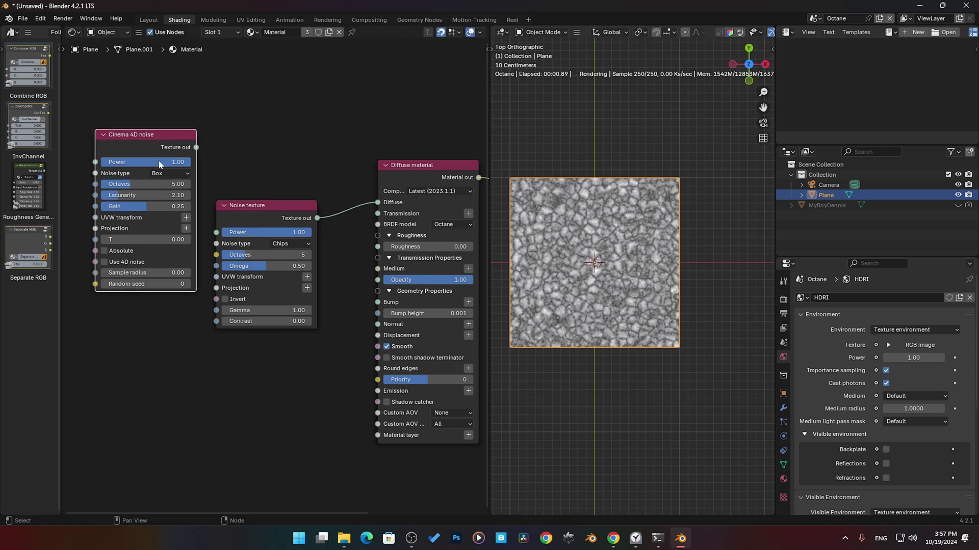
Connect the Cinema 4D noise output to the material's Diffuse input and set its noise type to Buya
drag(196, 147, 377, 202)
click(173, 173)
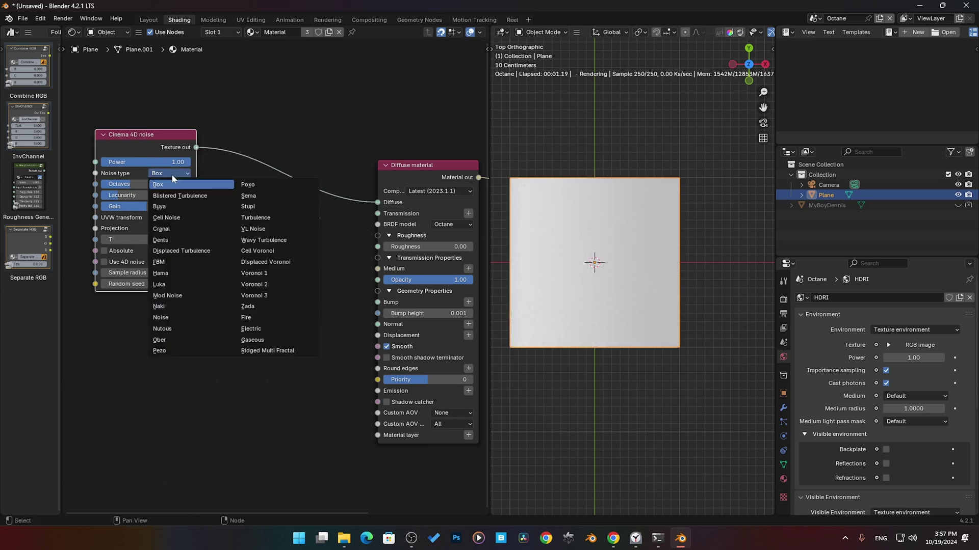
click(170, 208)
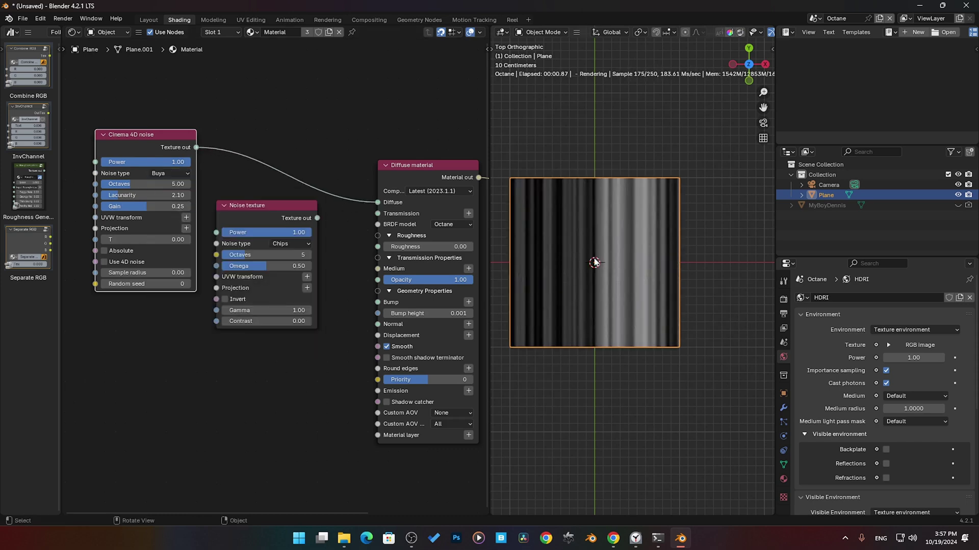
Attach an XYZ to UVW Projection node to the Cinema 4D noise's Projection input and position it beside the noise node
middle_drag(164, 319, 192, 313)
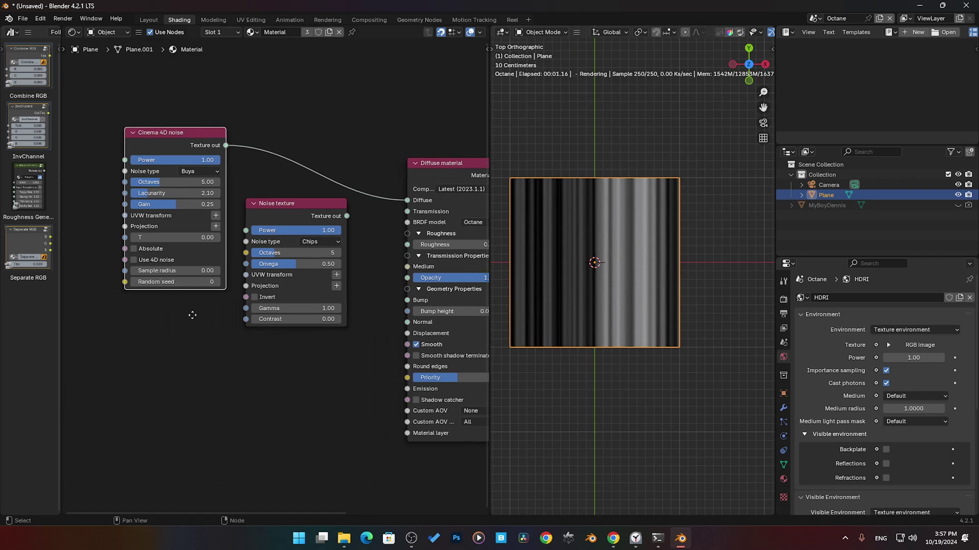
click(215, 226)
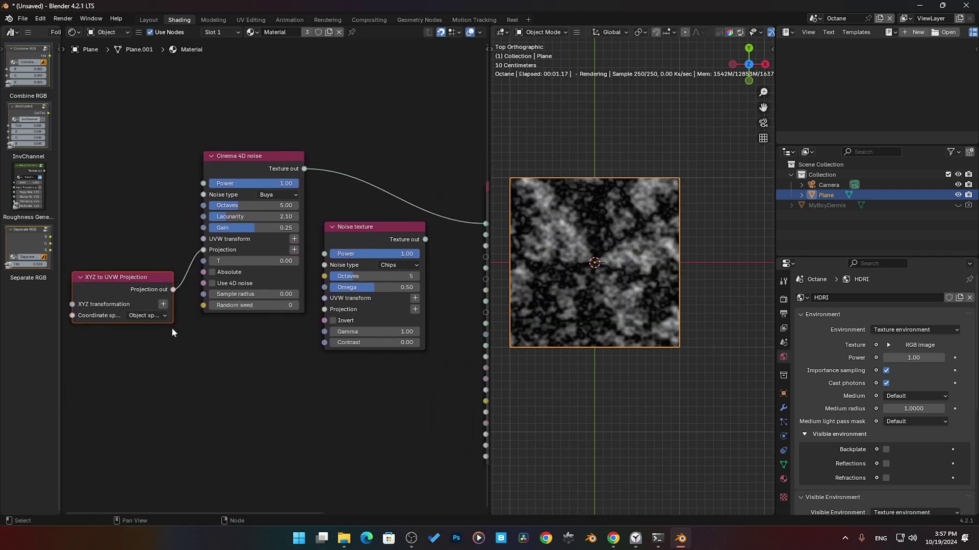
click(118, 252)
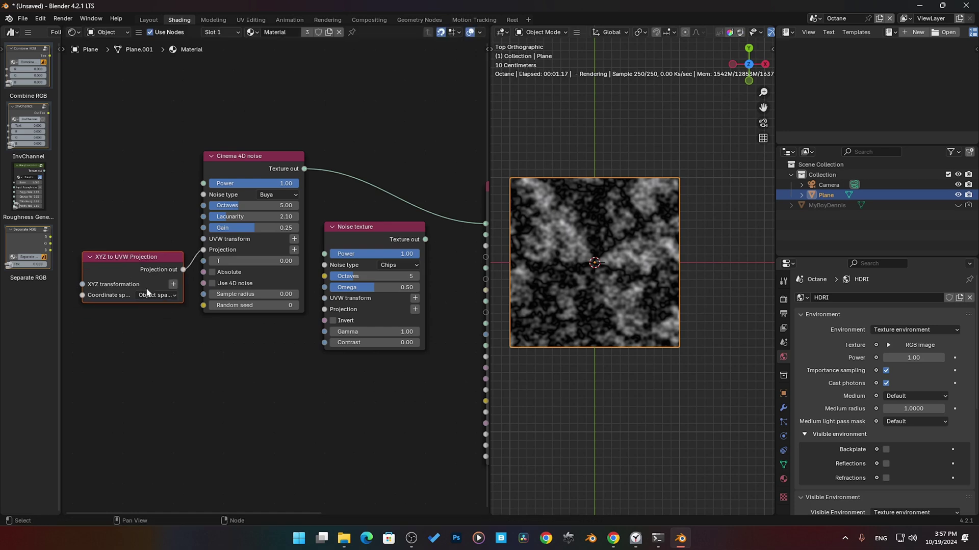
click(109, 261)
Set the Cinema 4D noise's octaves to 7.67, lacunarity to 2.87 and gain to 0.14
drag(254, 206, 249, 227)
drag(311, 228, 274, 228)
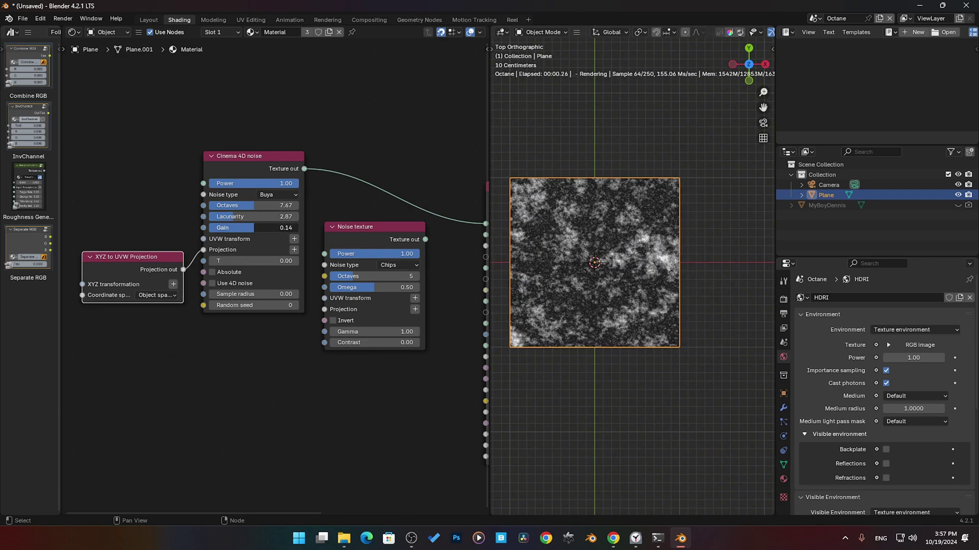
Connect the Noise texture output to the material's Diffuse input and set the Noise texture's gamma to 1.39
middle_drag(428, 344, 308, 339)
drag(304, 235, 366, 219)
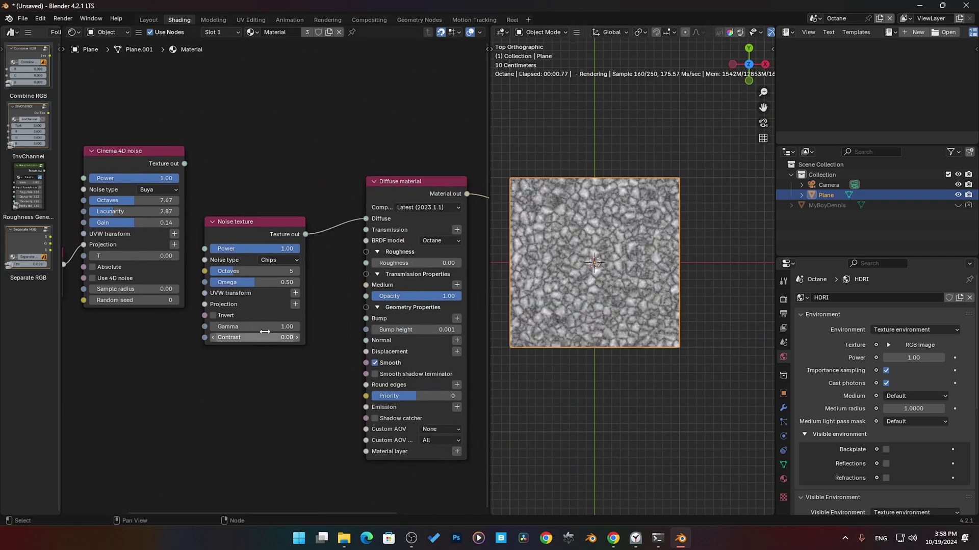
scroll(264, 332, up, 2)
drag(264, 337, 289, 337)
Try a contrast of 50 on the Noise texture
click(250, 353)
text(50)
key(Return)
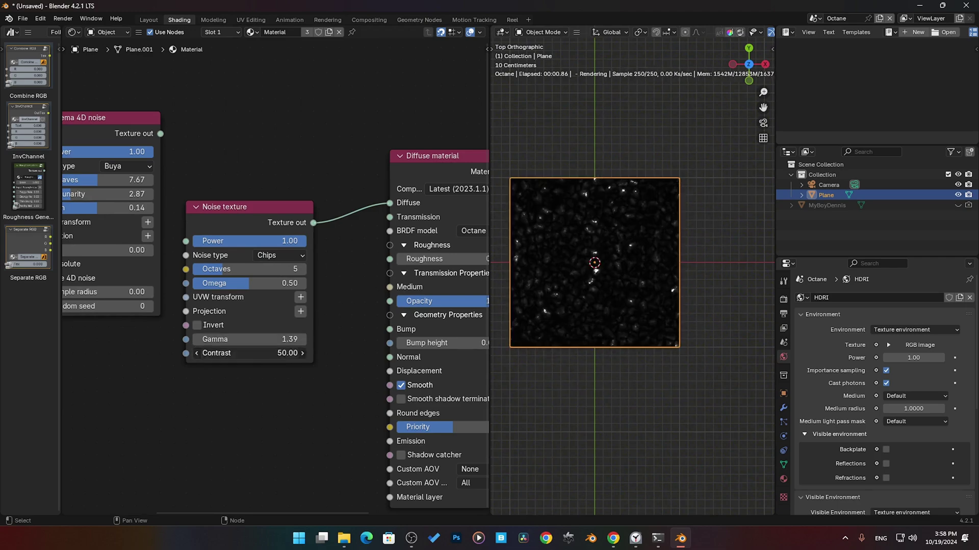
Set the Noise texture's contrast to 20
click(287, 353)
text(20)
key(Return)
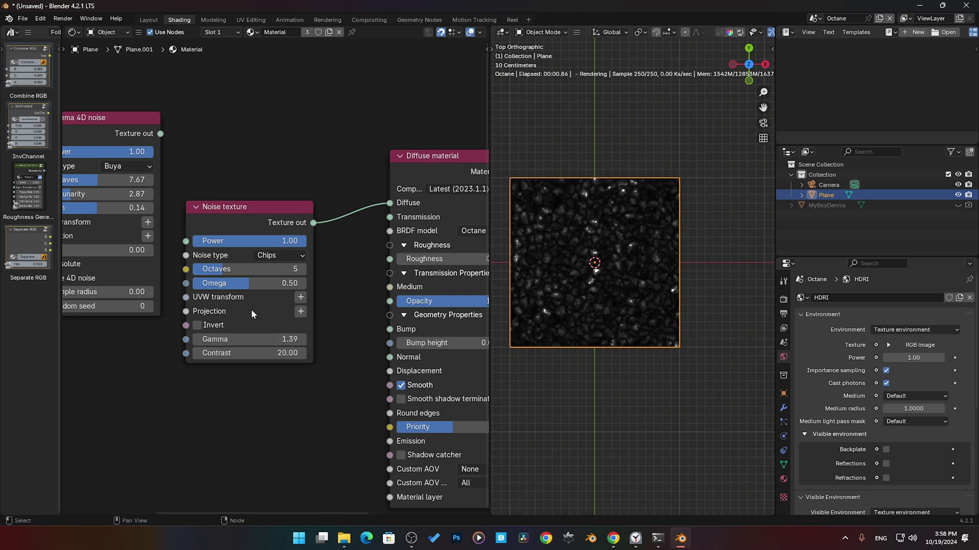
Add a UVW Projection node and a 3D transformation node to the Noise texture, and set the transformation's scale to 3.410 on all axes
click(300, 312)
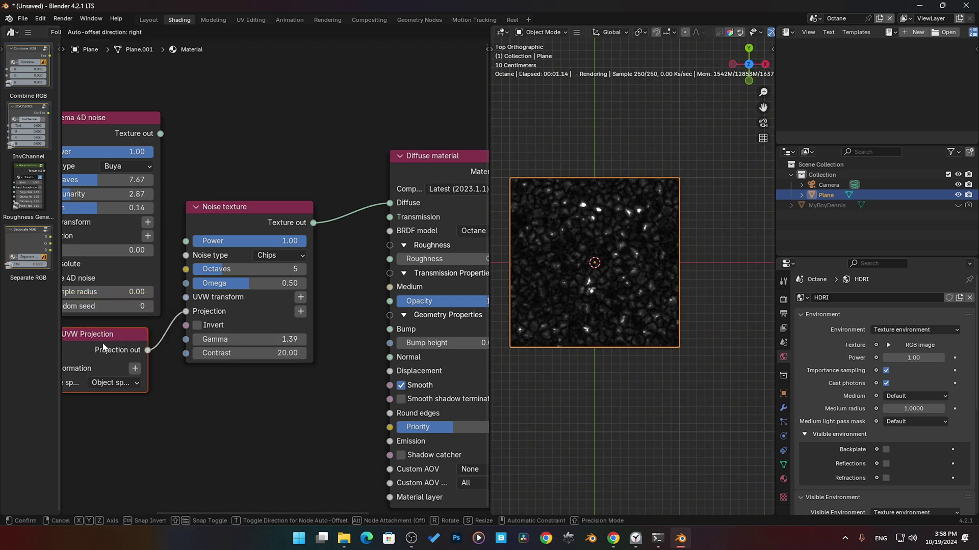
click(300, 296)
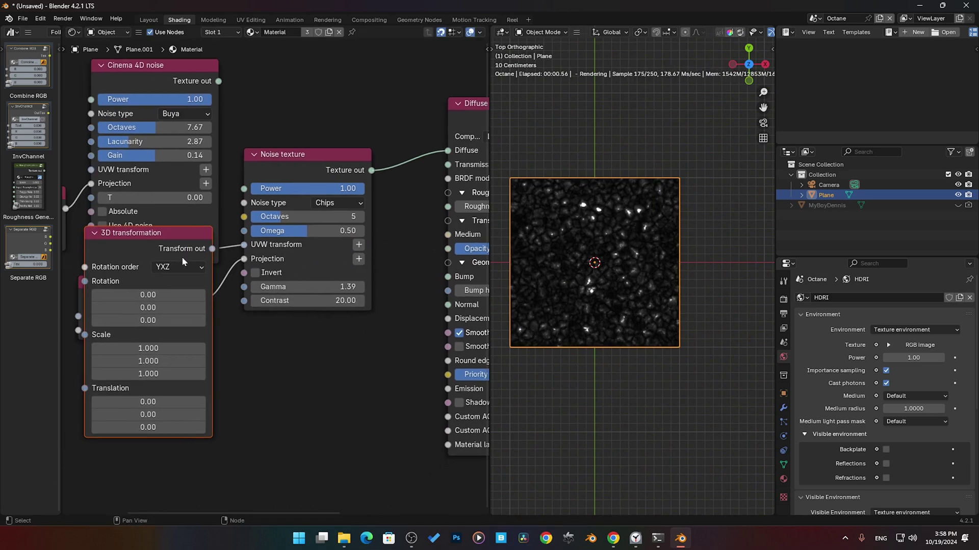
drag(149, 348, 271, 348)
middle_drag(273, 401, 237, 452)
Try omega values of 0.71 and 0.74 on the Noise texture, and set its octaves to 1 and omega to 0.00
drag(266, 281, 295, 282)
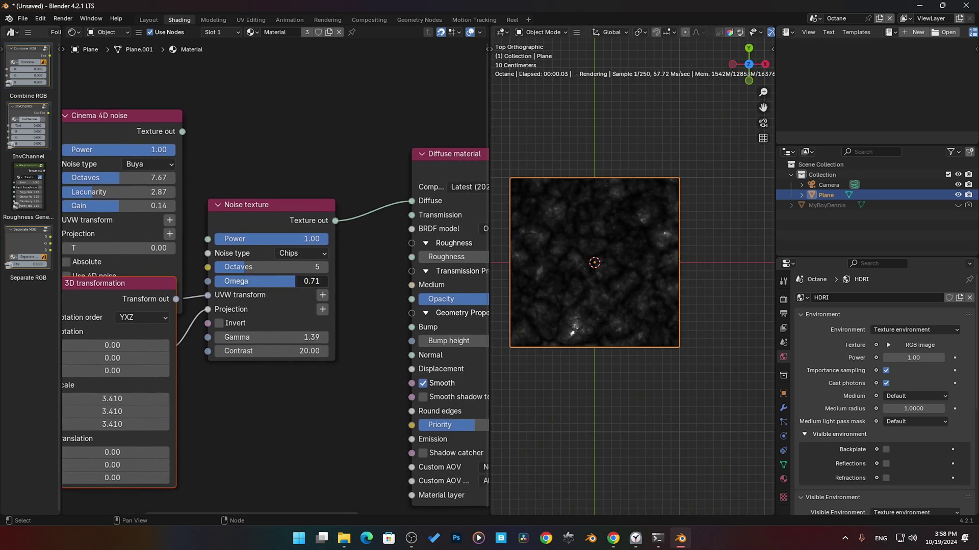
scroll(626, 313, up, 5)
shift+middle_drag(559, 294, 634, 326)
mouse_move(286, 281)
mouse_down()
mouse_move(327, 281)
mouse_move(215, 282)
mouse_move(294, 270)
mouse_move(262, 271)
mouse_move(376, 270)
mouse_move(262, 270)
mouse_move(299, 281)
mouse_up()
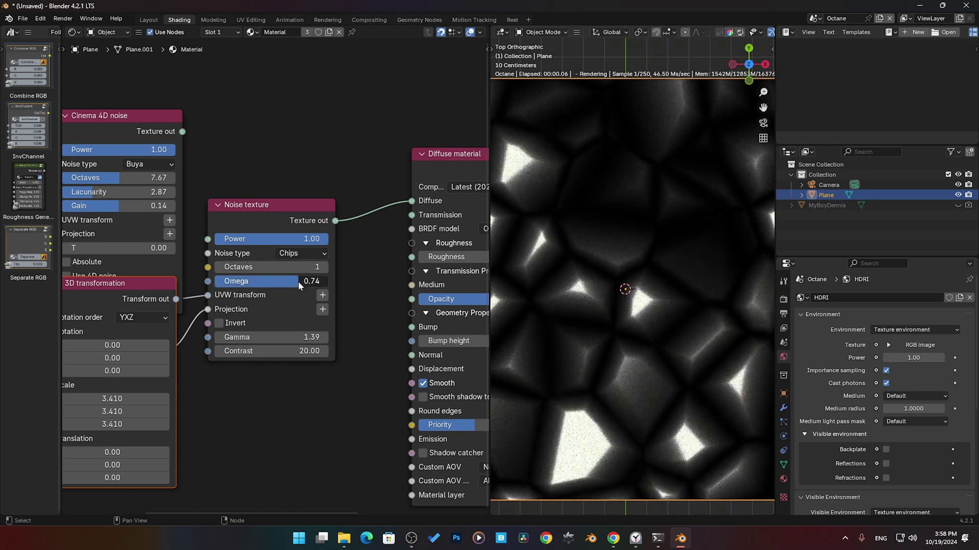
mouse_move(225, 267)
mouse_down()
mouse_move(290, 267)
mouse_move(222, 267)
mouse_up()
drag(299, 281, 219, 281)
Try a power of 0.09 on the Noise texture and restore it to 1.00
drag(290, 242, 187, 242)
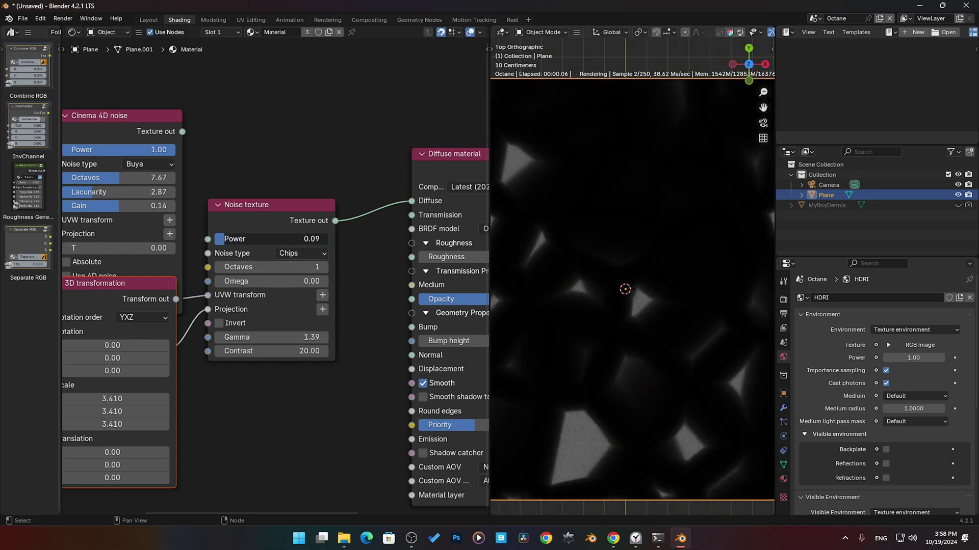
scroll(503, 297, down, 3)
drag(282, 242, 387, 242)
click(226, 218)
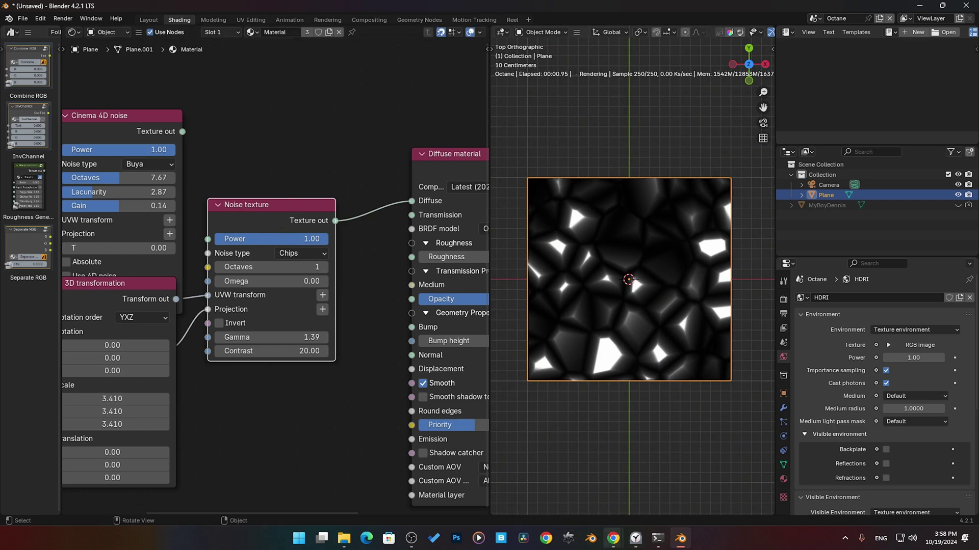
Switch to Chrome, close the Noise Texture Chips image and post, and clear the community search
mouse_move(613, 538)
click(587, 489)
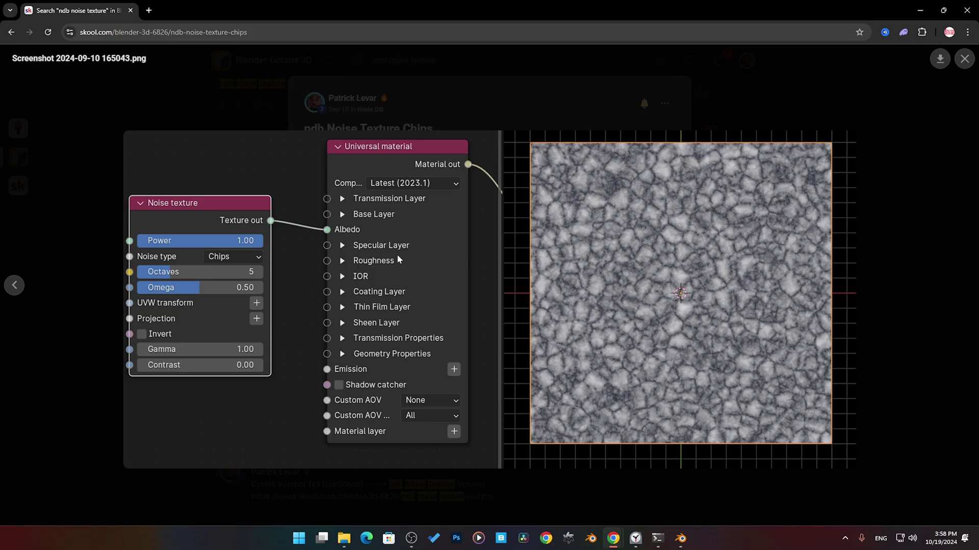
click(967, 61)
click(692, 92)
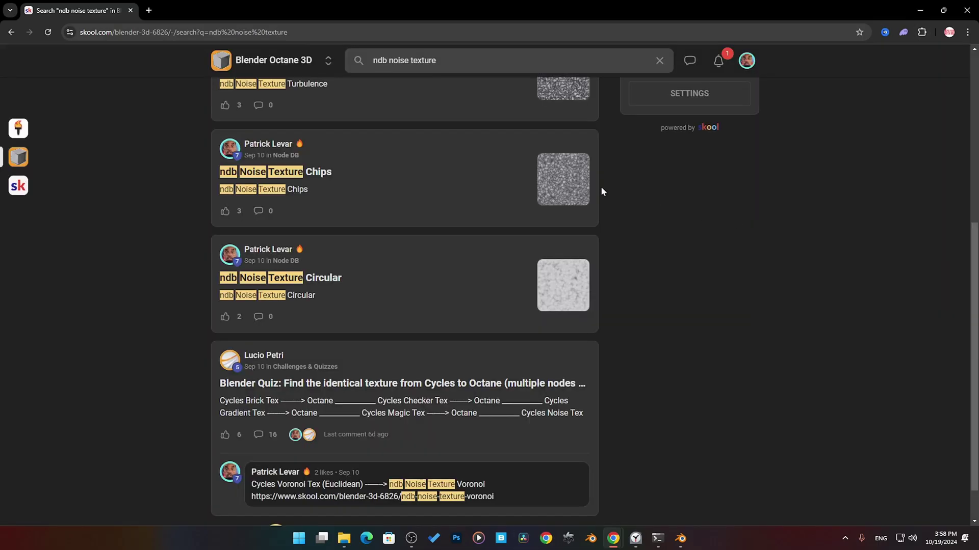
click(659, 61)
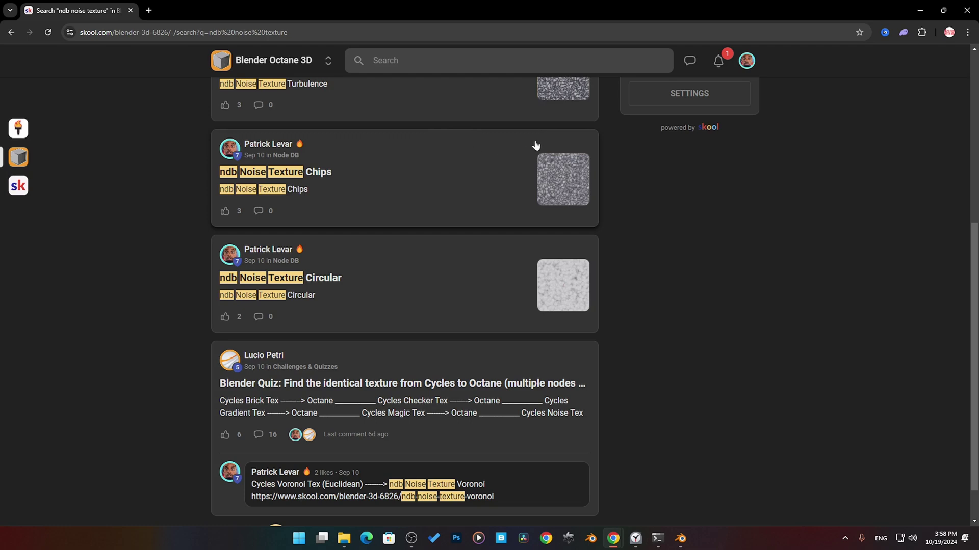
Open the Blender Octane 3D community home page and filter its posts by the Node DB category
click(278, 61)
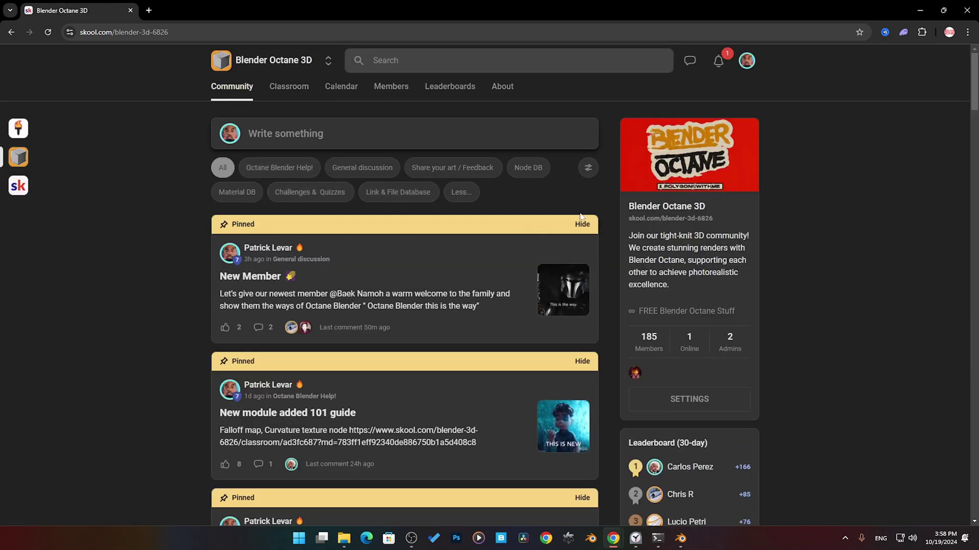
click(461, 192)
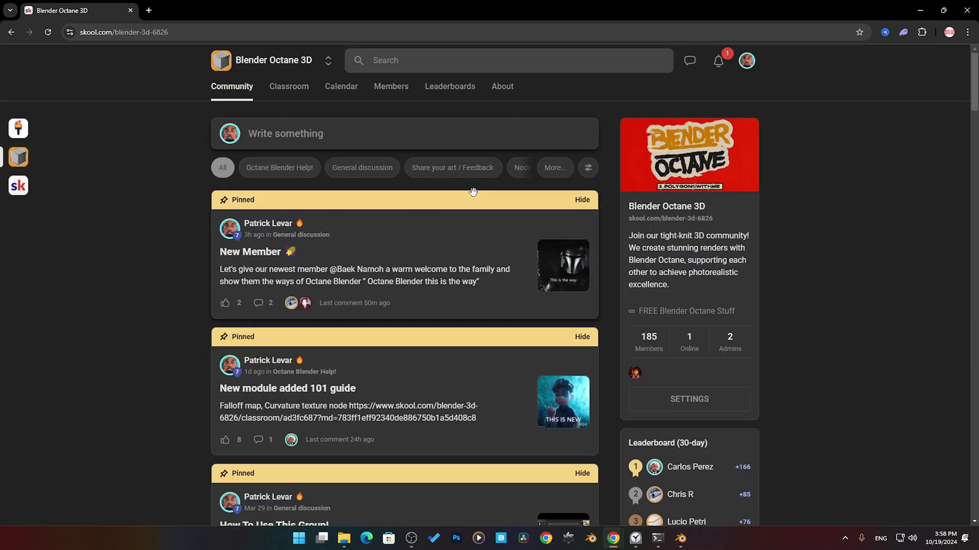
click(556, 168)
click(528, 169)
Look through the Node DB posts on Cinema 4D noise types and the Gradient Generator posts on page 4
scroll(417, 279, down, 5)
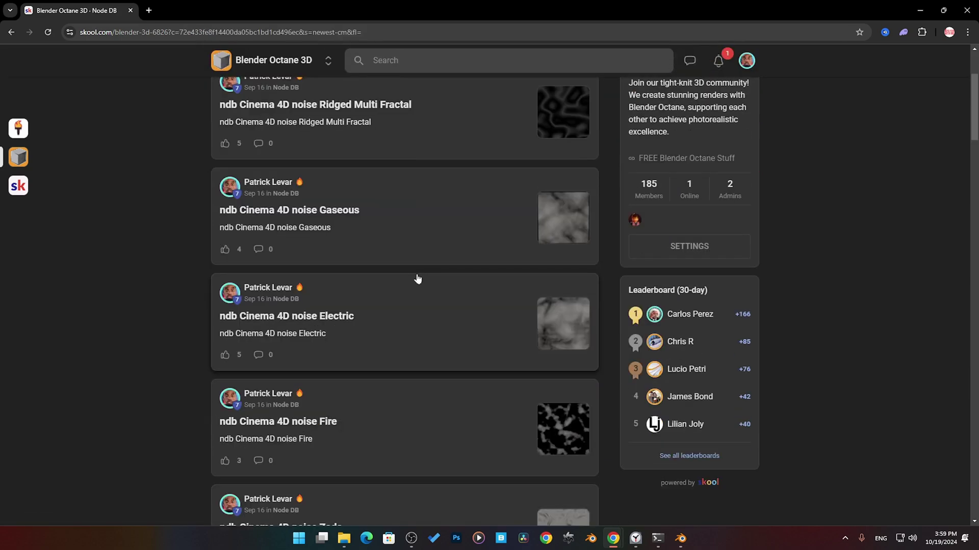
scroll(338, 246, down, 9)
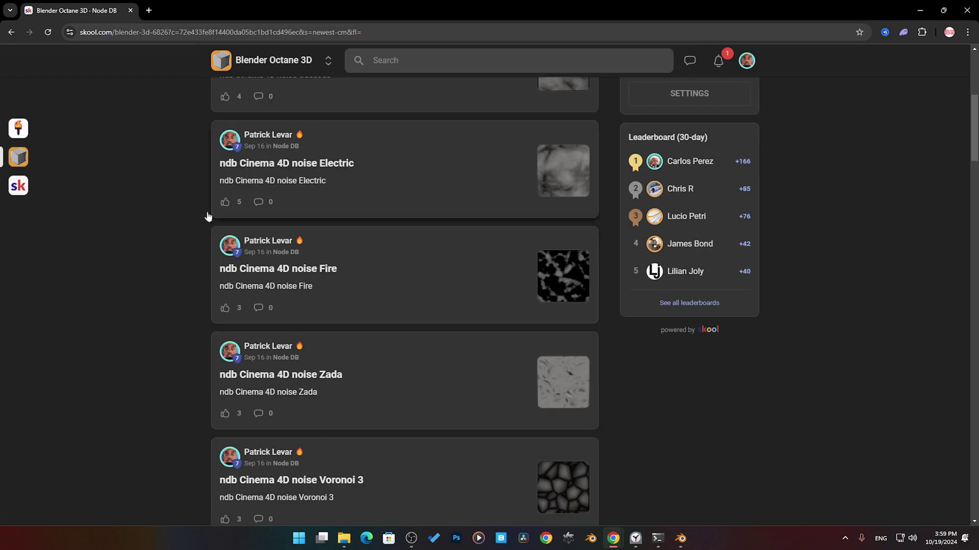
scroll(492, 285, down, 18)
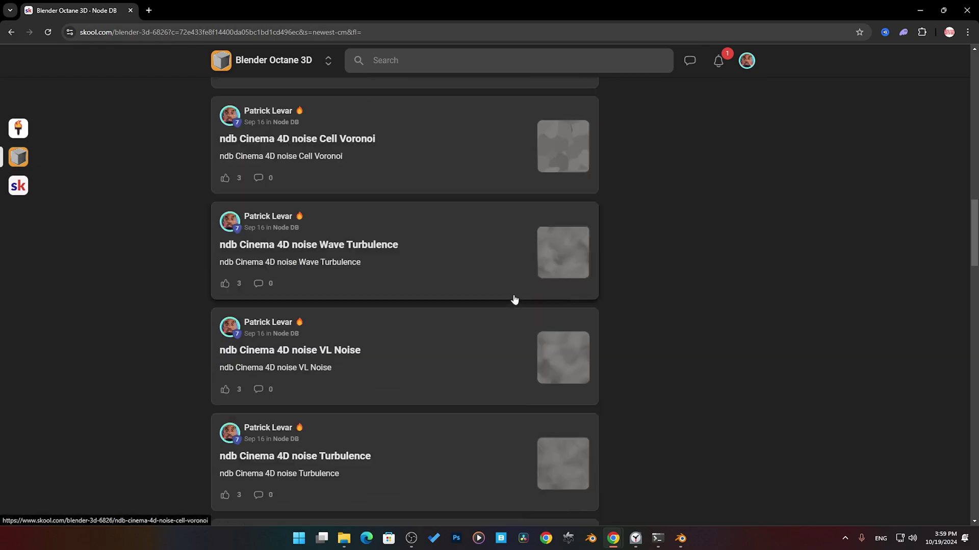
scroll(565, 380, down, 12)
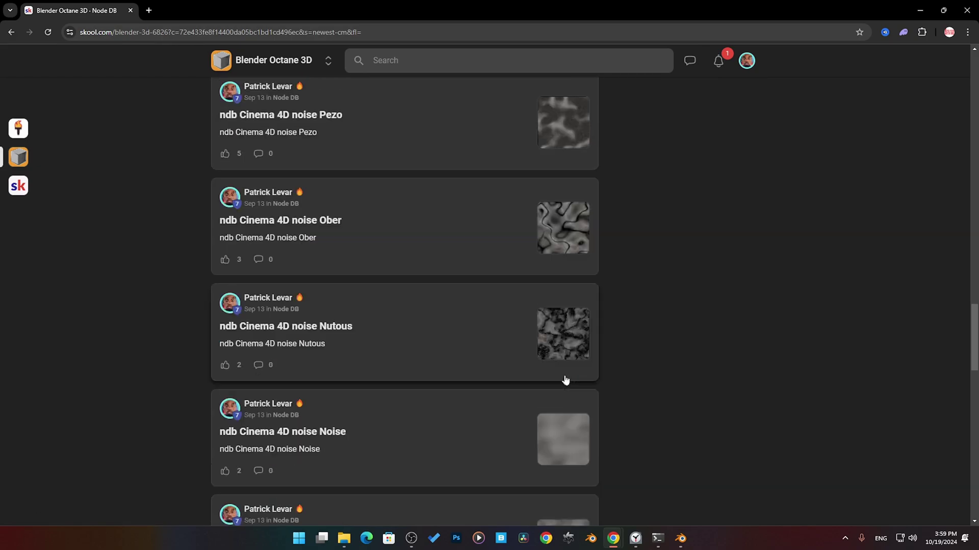
scroll(561, 380, down, 6)
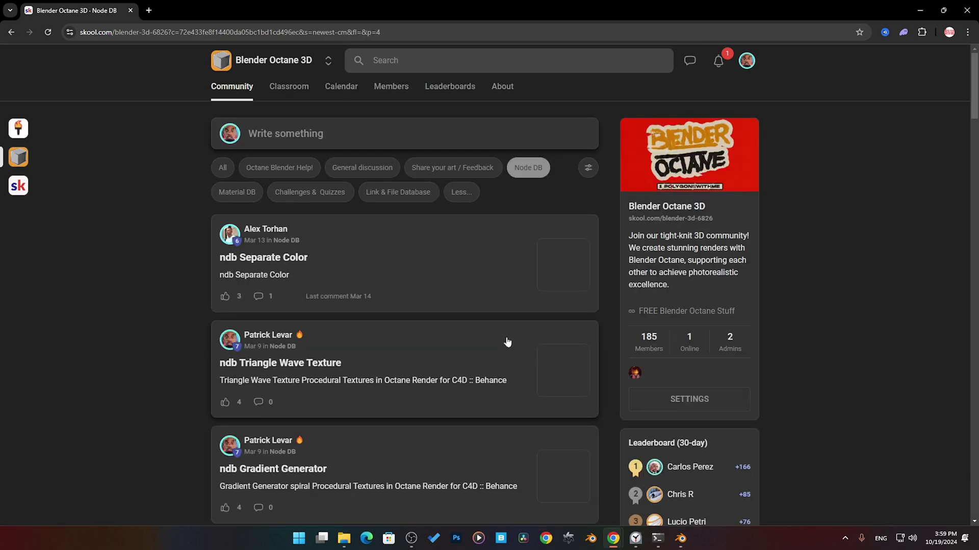
scroll(512, 312, down, 4)
scroll(513, 312, down, 5)
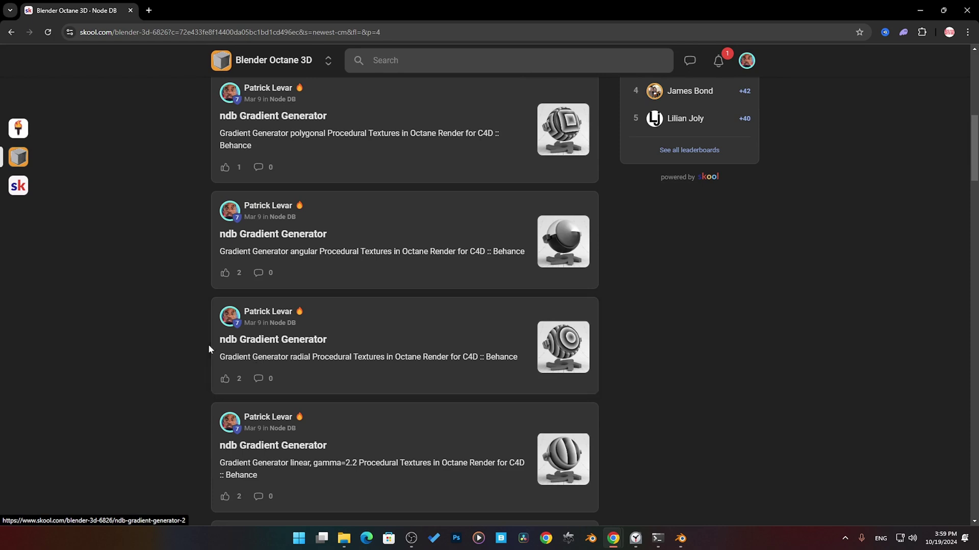
Examine the render and node setup images in the radial Gradient Generator post, and close the post
click(556, 353)
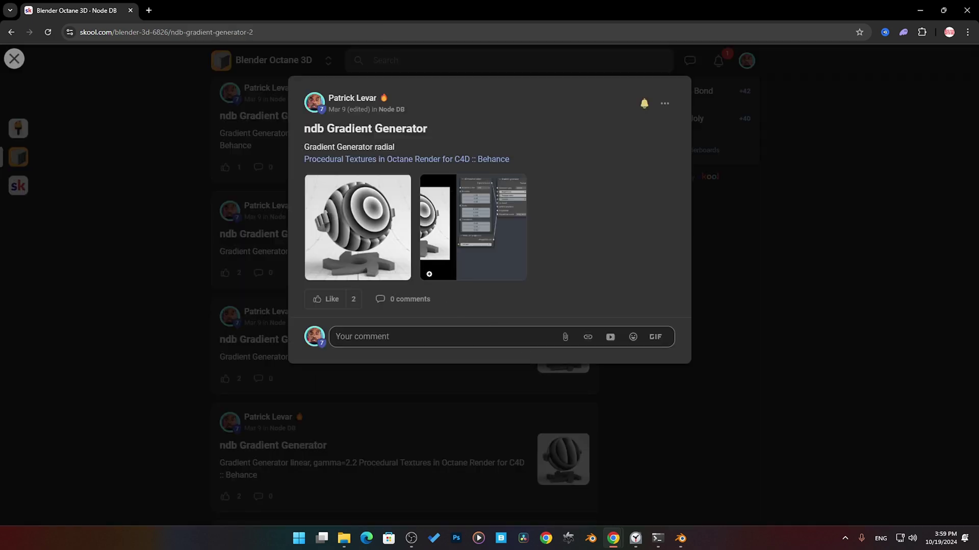
click(374, 238)
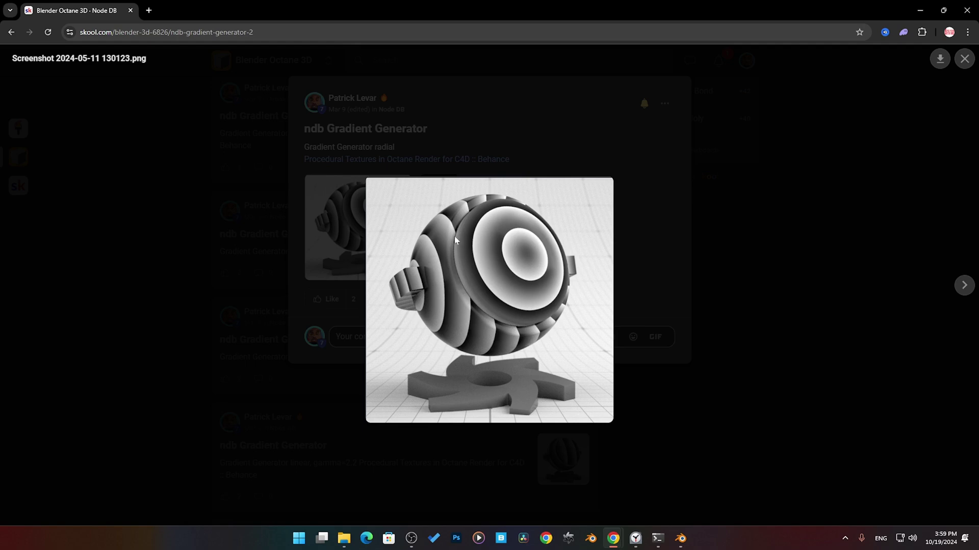
click(961, 286)
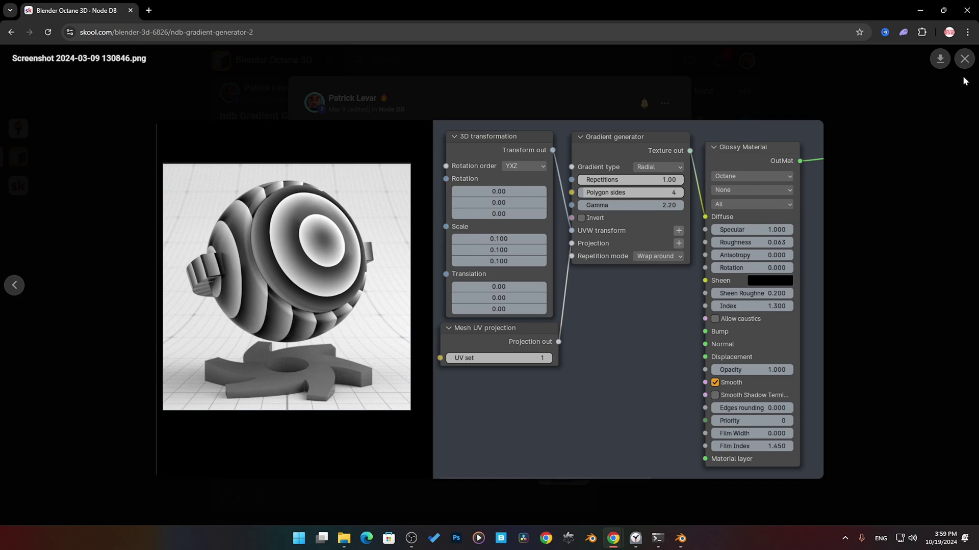
click(965, 58)
click(768, 282)
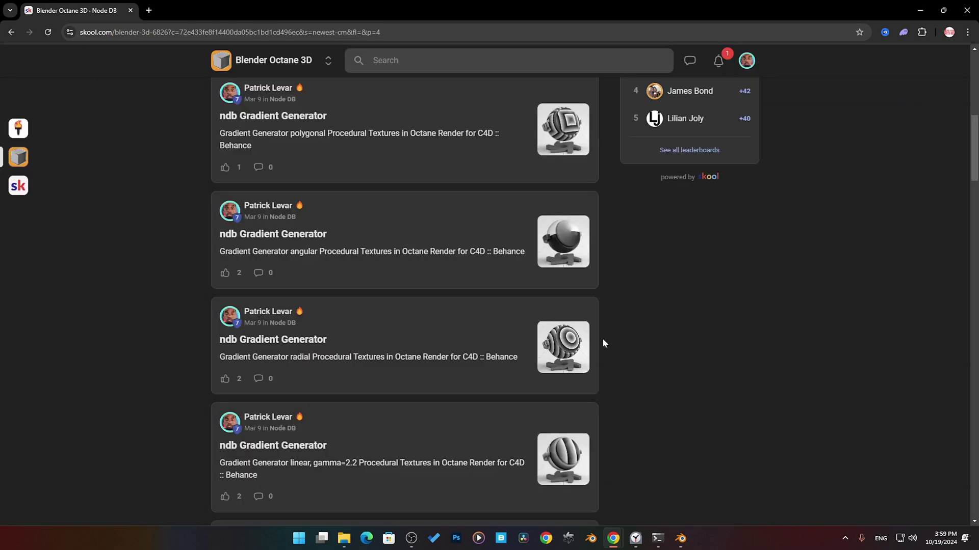
Examine the render and node setup images in the Moire Mosaic Node Circles post, and close the post
scroll(603, 343, down, 7)
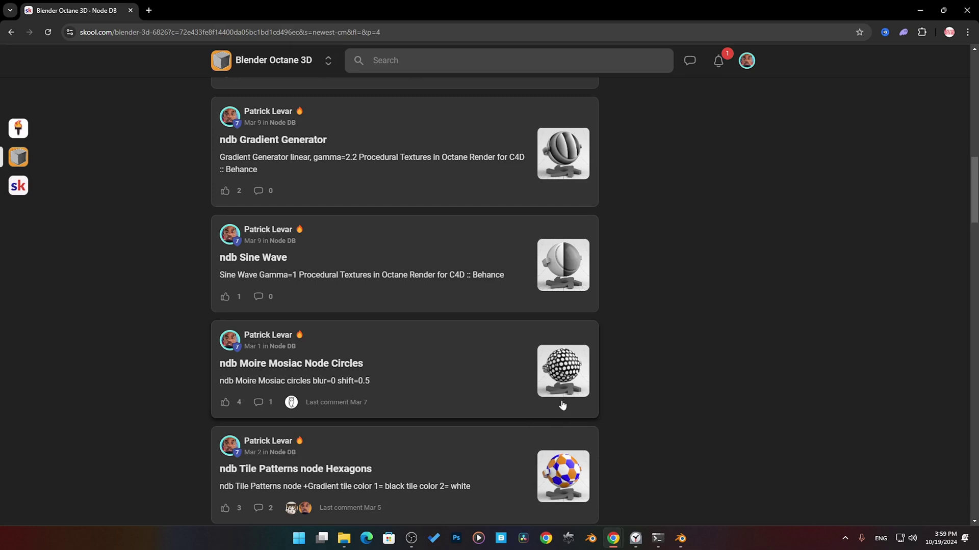
click(574, 384)
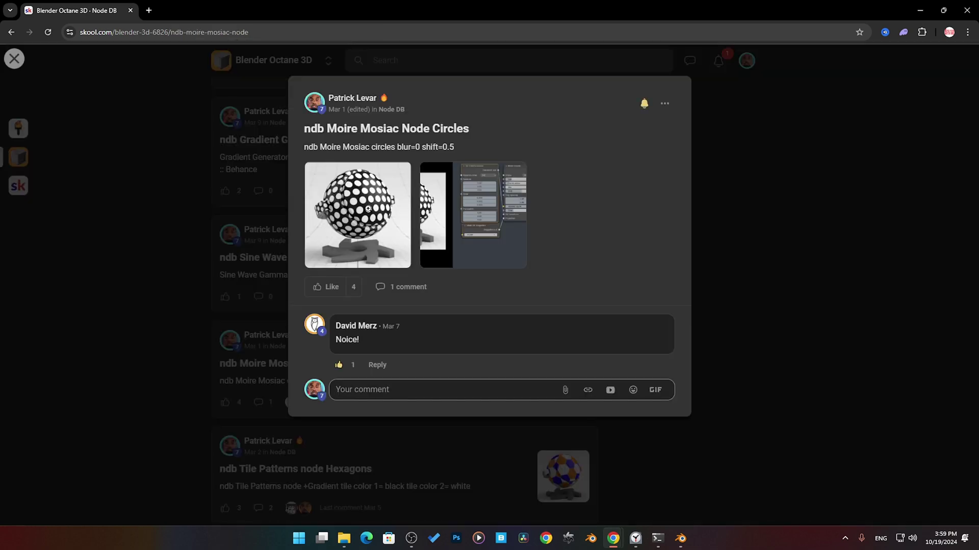
click(357, 212)
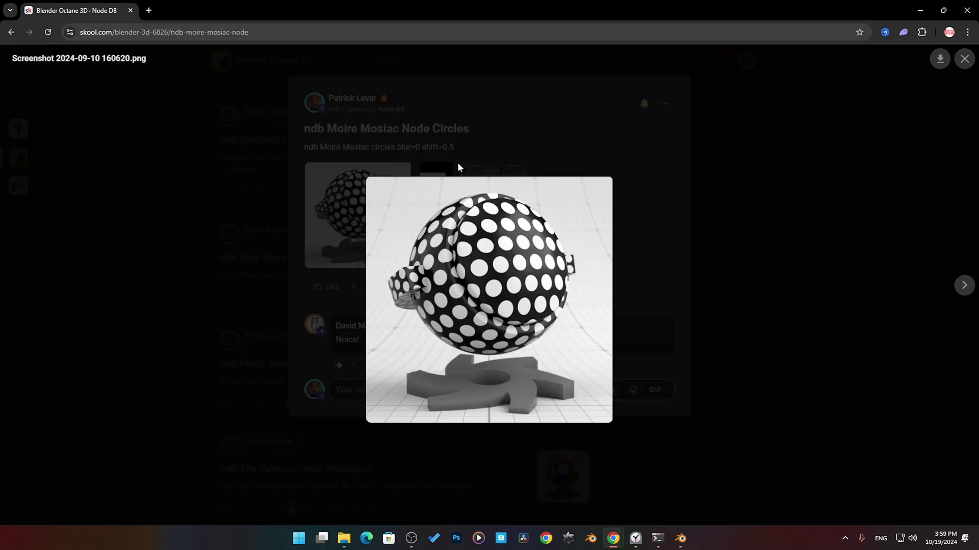
click(955, 286)
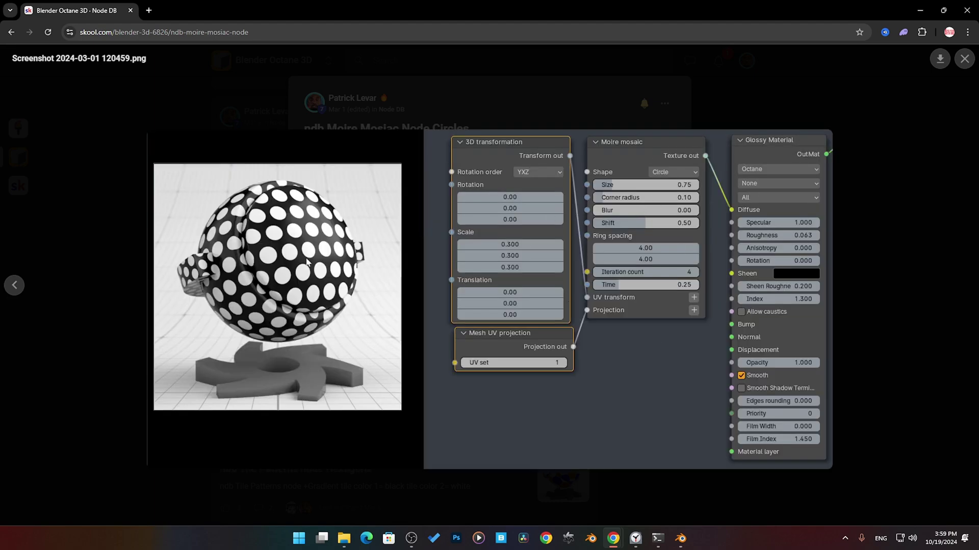
click(964, 58)
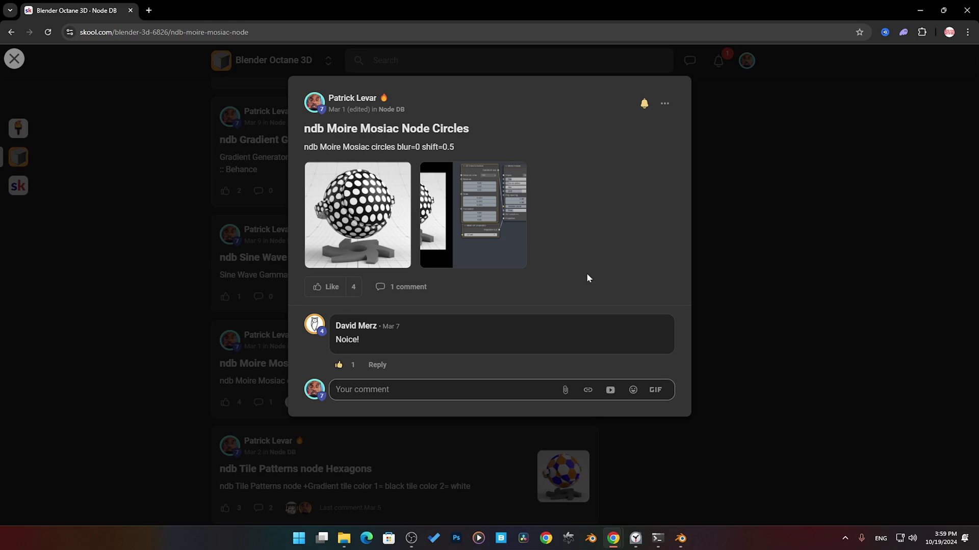
click(809, 161)
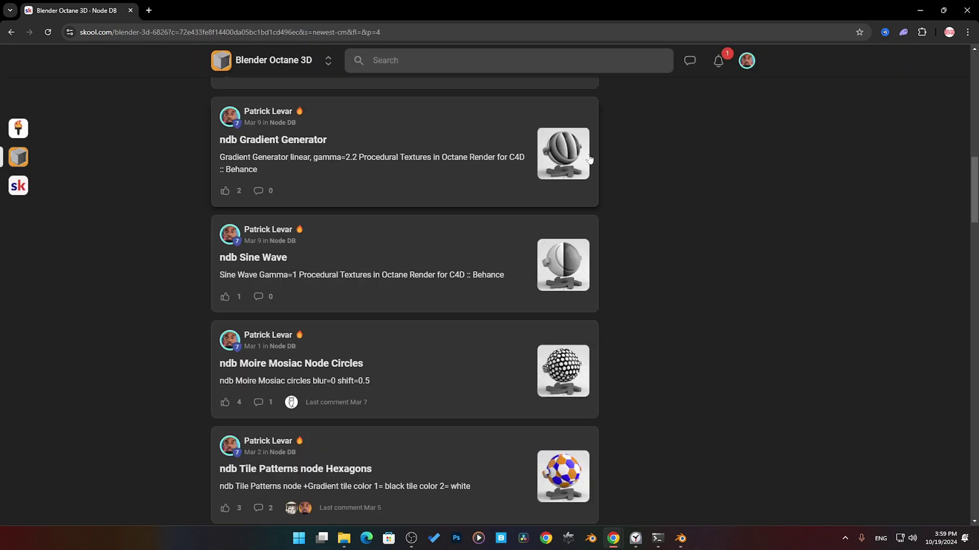
Return to Blender and delete the Cinema 4D noise, 3D transformation and projection nodes, keeping the Noise texture
click(920, 10)
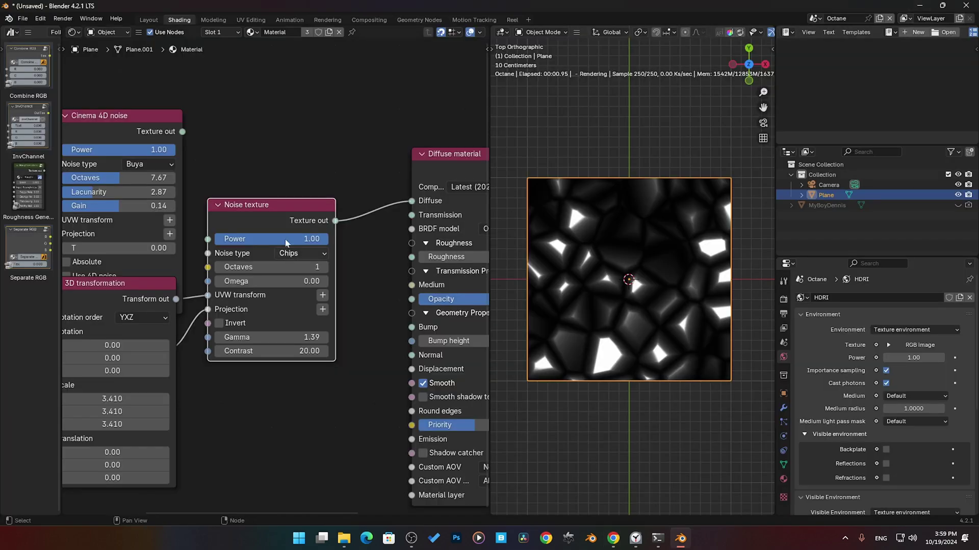
middle_drag(277, 155, 372, 186)
drag(221, 155, 221, 104)
middle_drag(219, 174, 254, 114)
drag(106, 145, 209, 352)
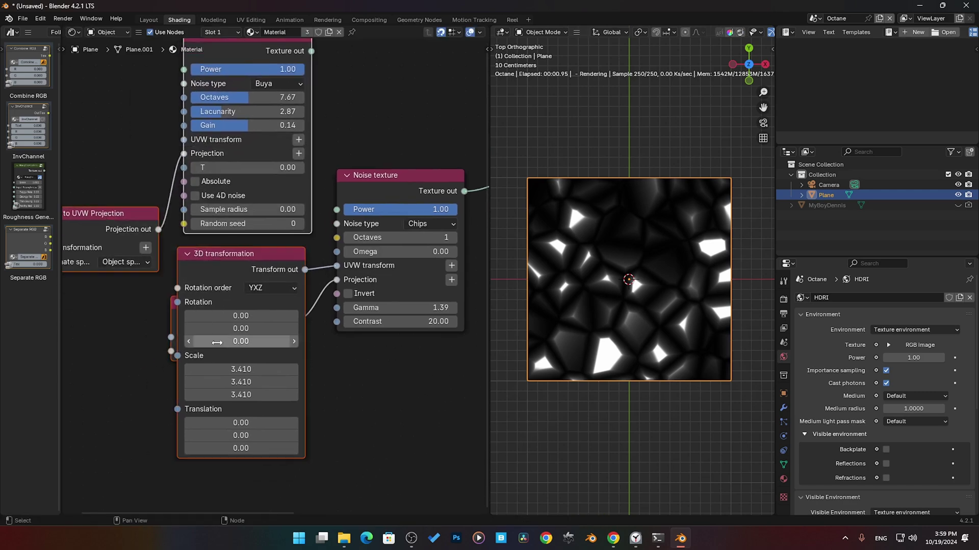
key(x)
middle_drag(308, 253, 228, 301)
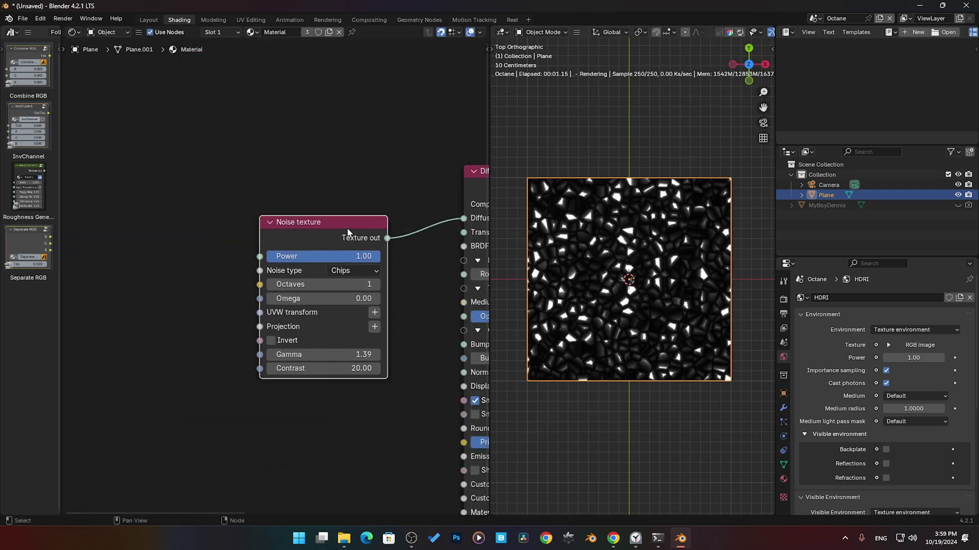
Add a Woodgrain procedural texture beside the Noise texture and connect its output to the material's Diffuse input
scroll(254, 303, up, 1)
key(shift+a)
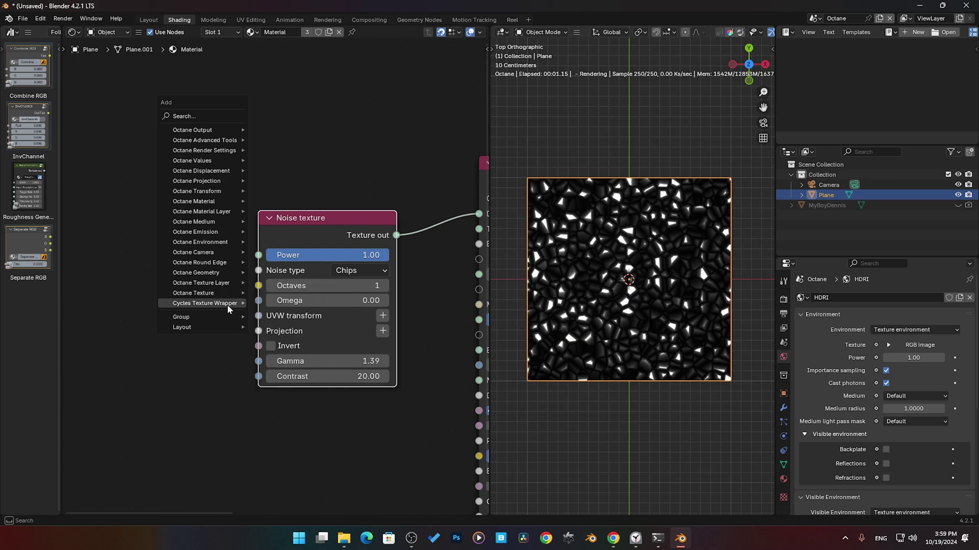
mouse_move(224, 295)
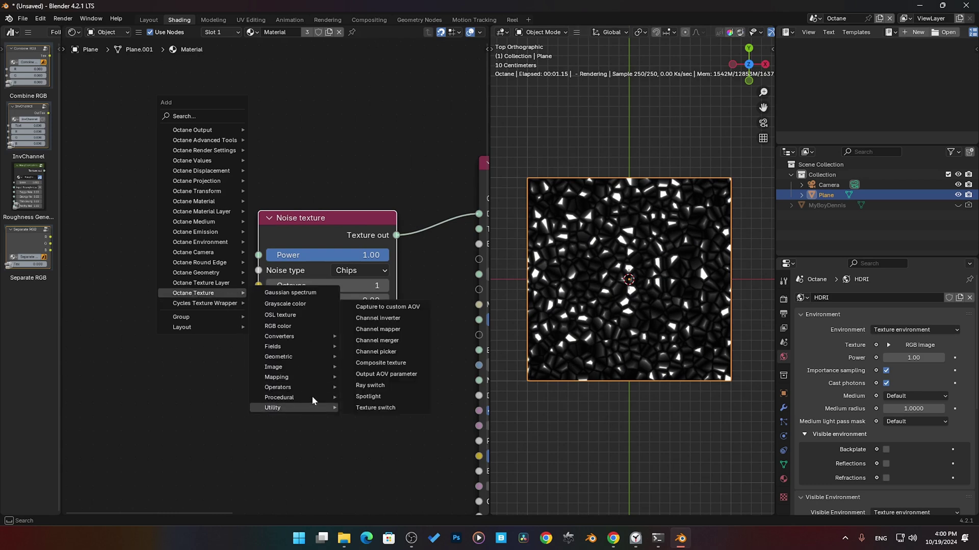
mouse_move(315, 397)
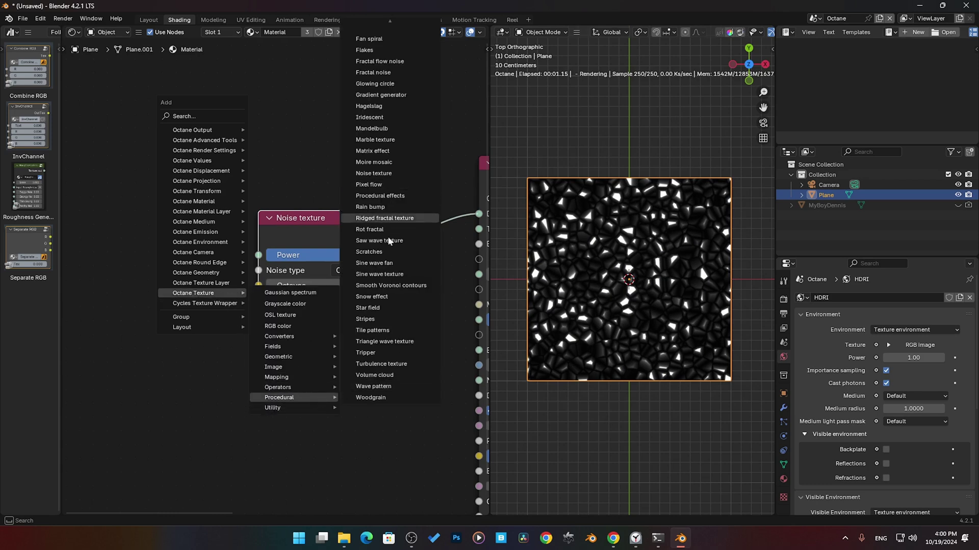
click(378, 398)
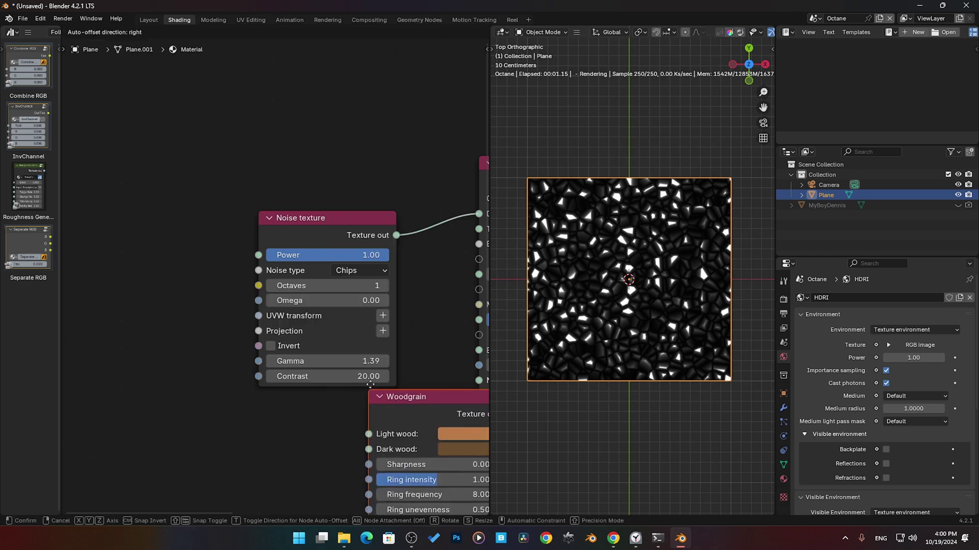
click(99, 156)
middle_drag(230, 180, 197, 202)
drag(196, 202, 444, 236)
middle_drag(244, 282, 310, 237)
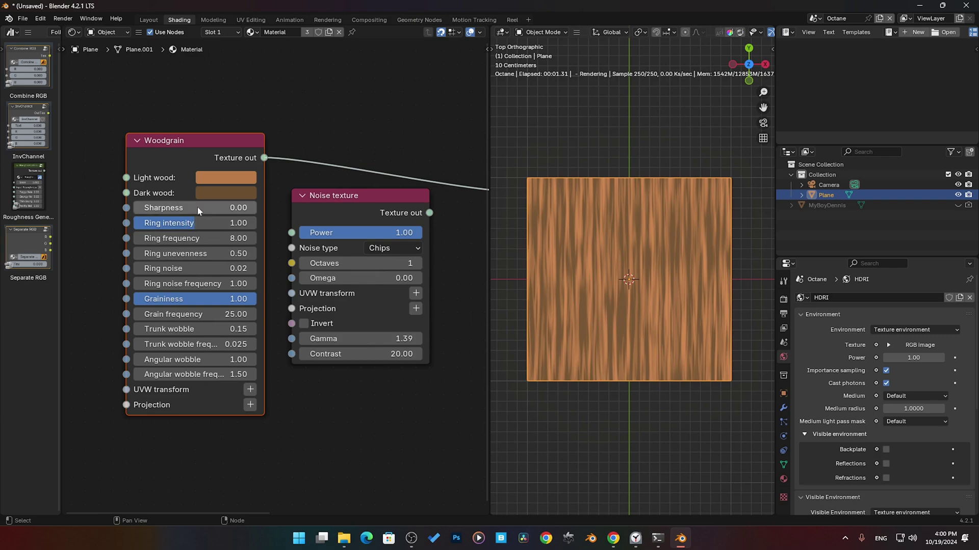
Adjust the Woodgrain texture to ring intensity 1.11, ring frequency 7.32, ring unevenness -0.68 and ring noise frequency 1.96
drag(212, 223, 225, 284)
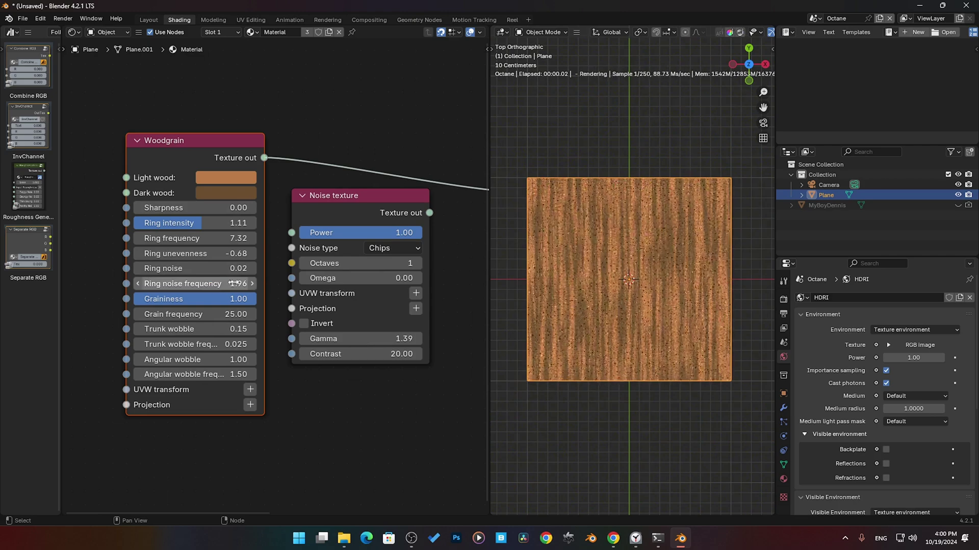
click(194, 298)
key(Return)
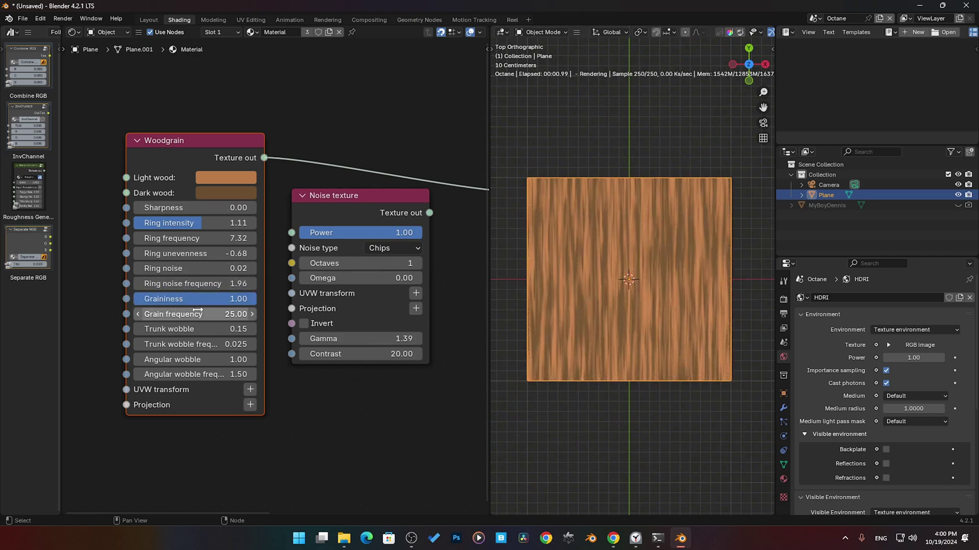
click(182, 168)
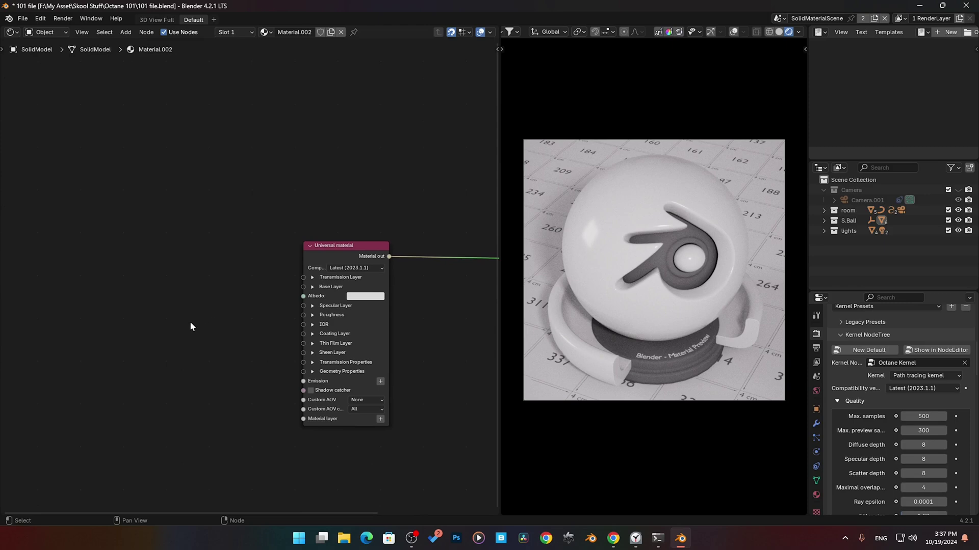
Add a Dirt texture to the SolidModel material, connect it to the Universal material's Albedo, and set its strength to 10
middle_drag(159, 311, 173, 307)
key(shift+a)
mouse_move(165, 313)
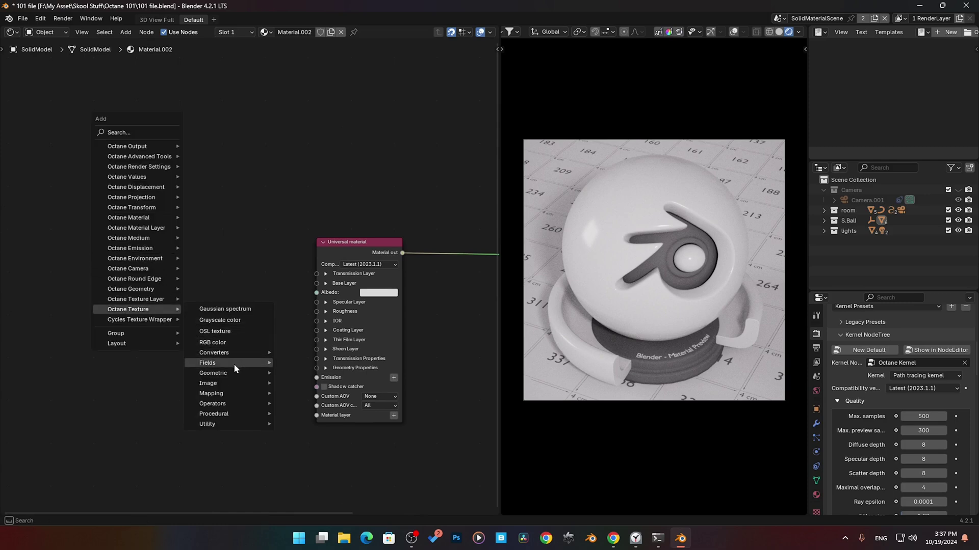
mouse_move(231, 374)
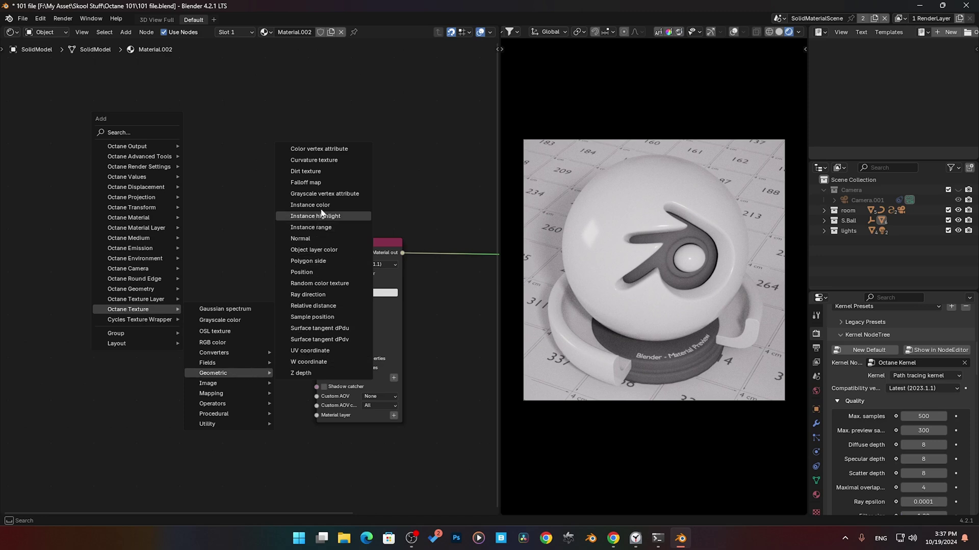
click(311, 171)
click(159, 230)
drag(214, 231, 256, 267)
middle_drag(247, 258, 216, 234)
scroll(206, 219, up, 1)
drag(215, 231, 275, 257)
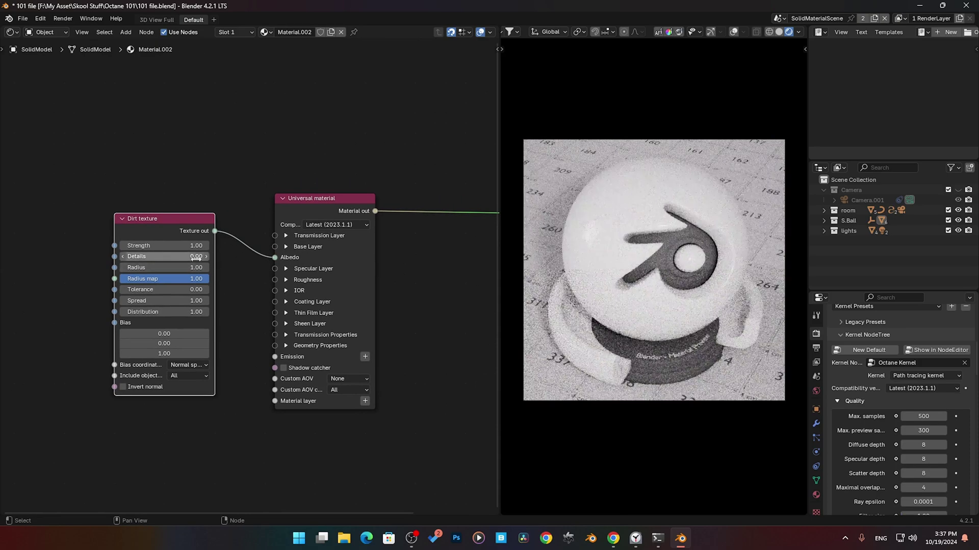
drag(163, 245, 208, 246)
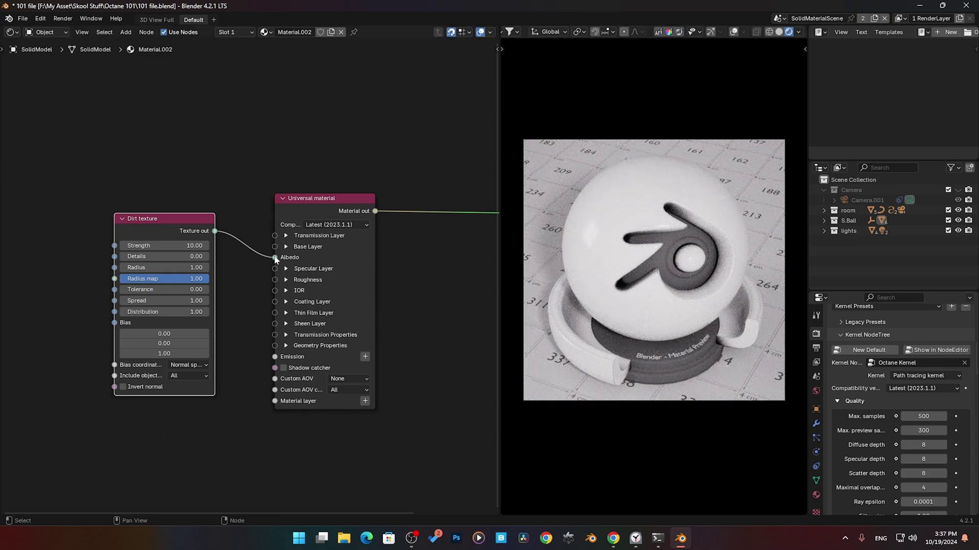
Disconnect the Dirt texture from the Universal material's Albedo and move the Dirt texture aside to free space in the node layout
drag(276, 258, 235, 247)
drag(163, 218, 95, 228)
middle_drag(181, 260, 90, 261)
drag(224, 200, 234, 221)
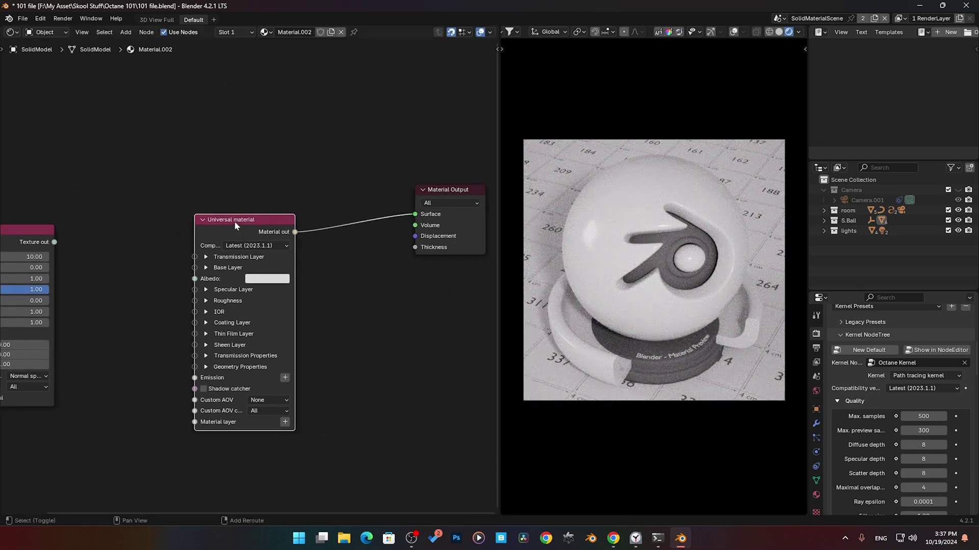
Add a Metallic material node and move the Universal material aside to make room for it
key(shift+a)
mouse_move(233, 223)
key(shift+a)
mouse_move(155, 196)
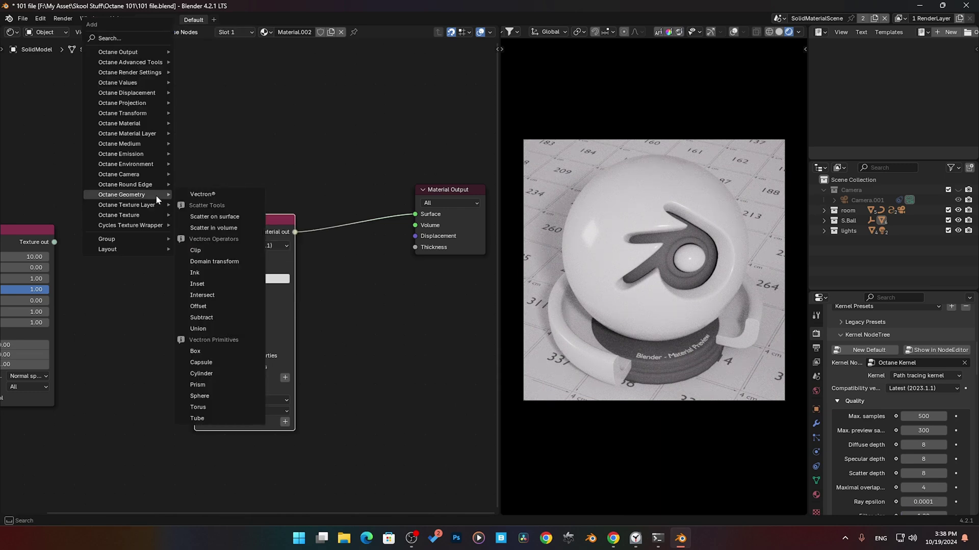
text(m)
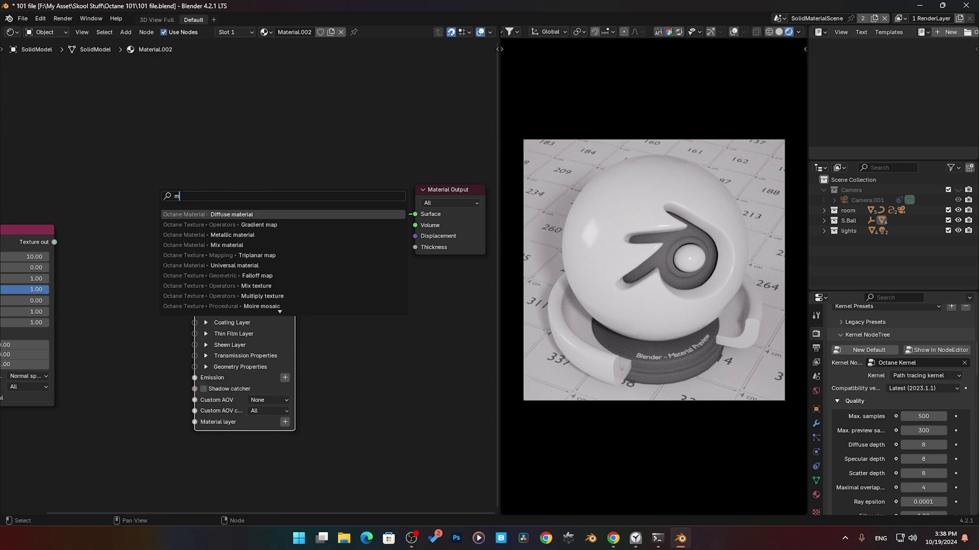
click(185, 234)
click(301, 245)
drag(259, 226, 170, 186)
drag(329, 250, 321, 251)
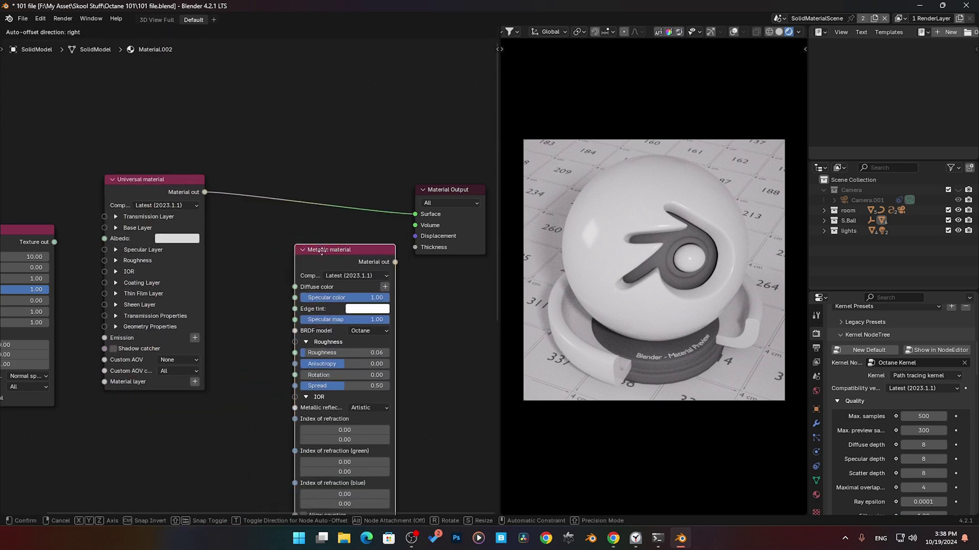
click(271, 231)
Add a Mix material before the Material Output, with the Universal material as first and the Metallic material as second input
key(shift+a)
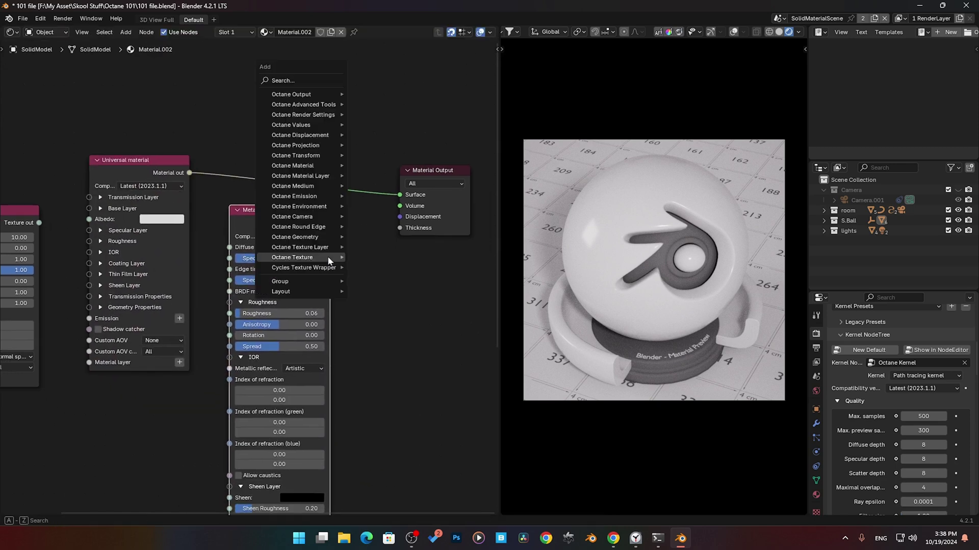
text(mix)
key(Return)
click(283, 157)
middle_drag(316, 210, 356, 188)
drag(245, 326, 229, 354)
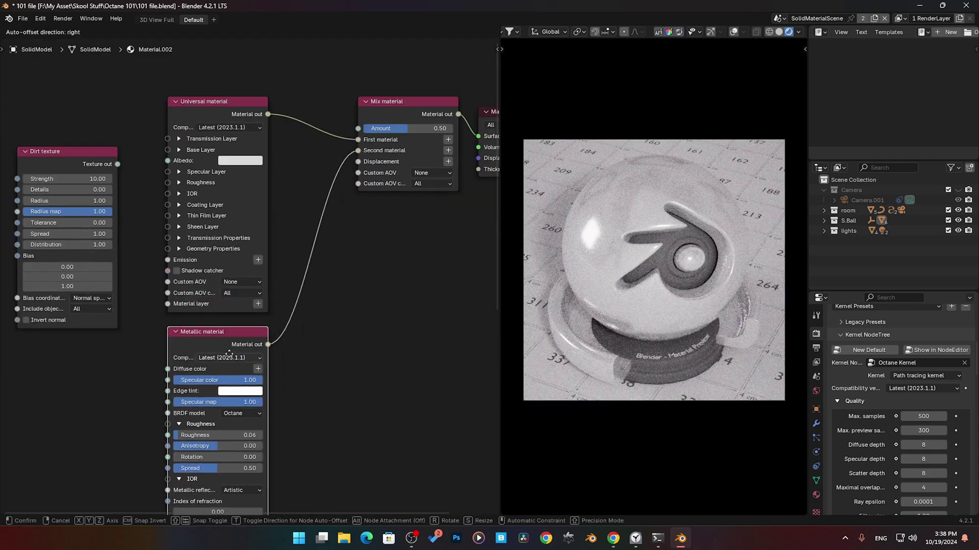
click(230, 352)
middle_drag(227, 103, 234, 129)
Set the Universal material's albedo to golden yellow and adjust the Mix material's amount
click(239, 189)
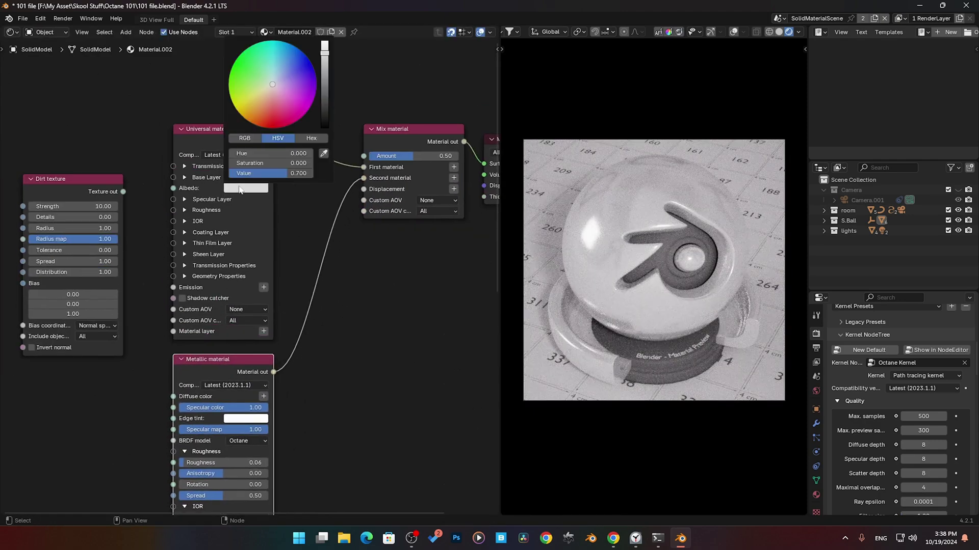
drag(272, 91, 243, 114)
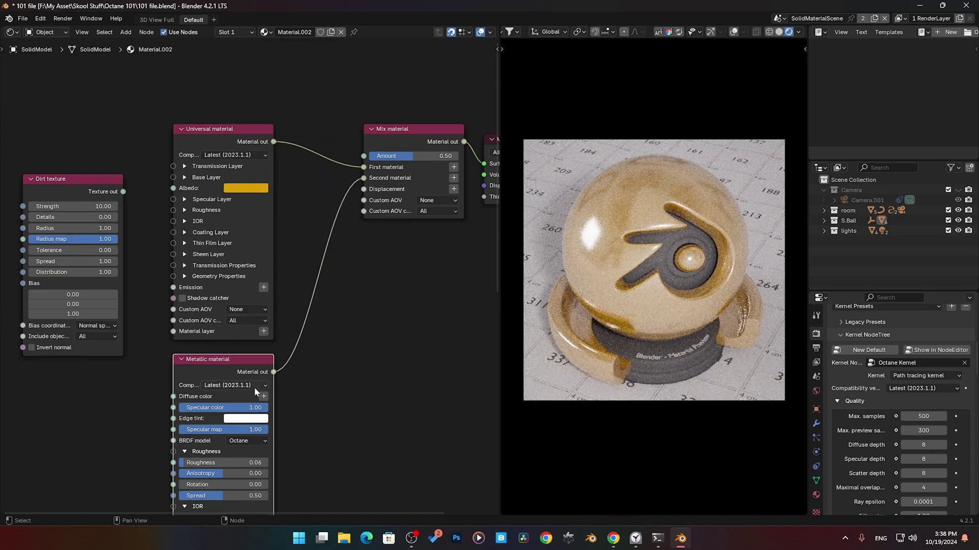
mouse_move(422, 156)
mouse_down()
mouse_move(382, 156)
mouse_move(457, 156)
mouse_move(407, 156)
mouse_up()
Place the Dirt texture above the Universal material and connect its output to the Mix material's Amount
drag(76, 197, 236, 82)
middle_drag(239, 87, 160, 214)
drag(346, 373, 333, 212)
drag(208, 198, 291, 240)
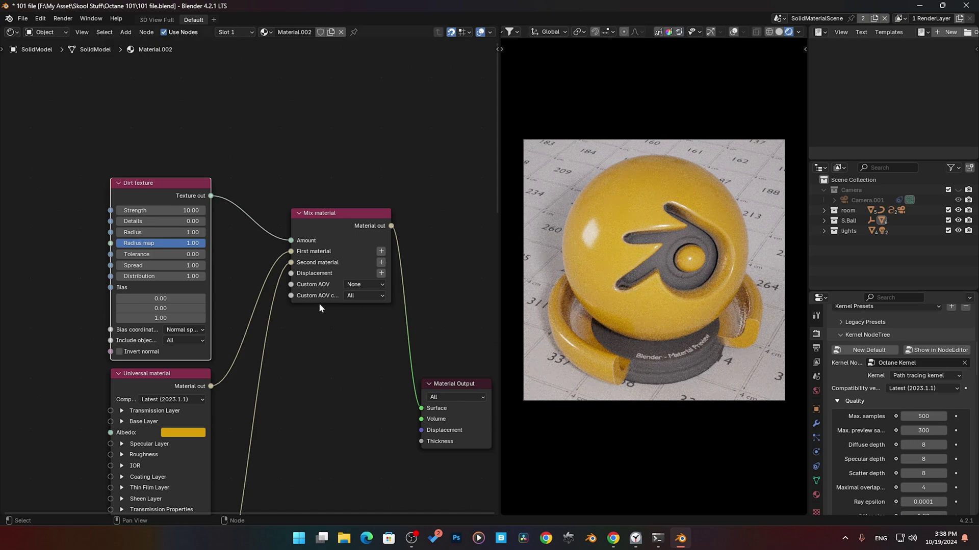
Set the Dirt texture's strength to 1 and give the Metallic material a blue colour
click(163, 210)
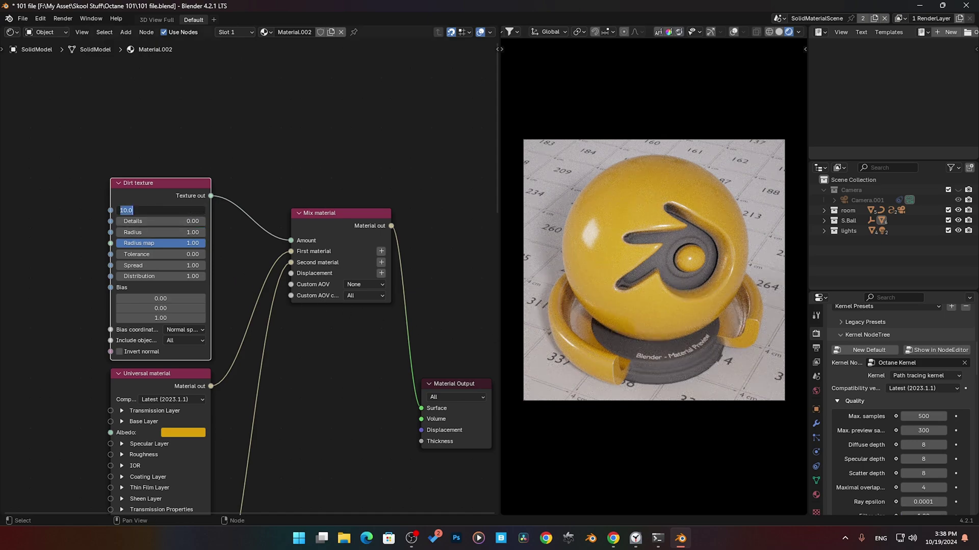
text(1)
key(Return)
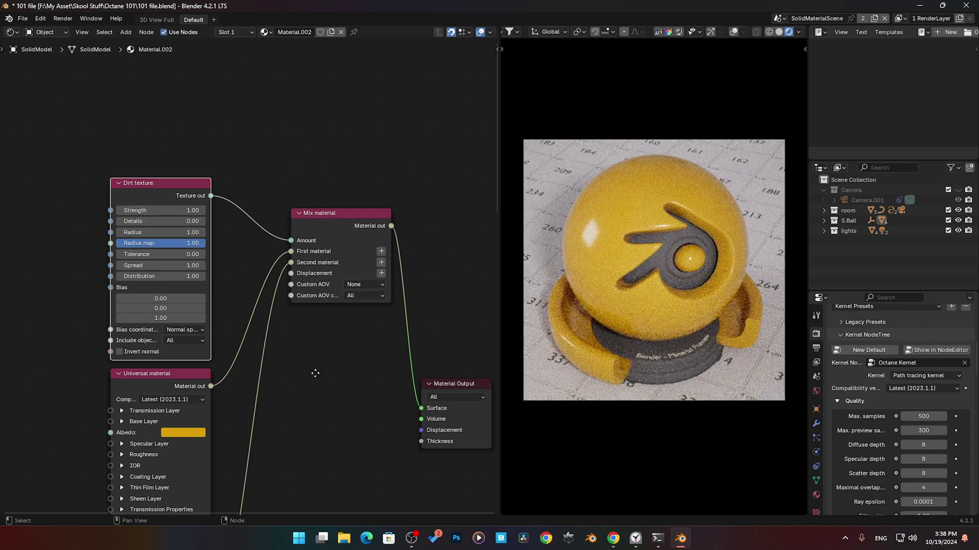
scroll(292, 384, down, 5)
scroll(292, 389, down, 4)
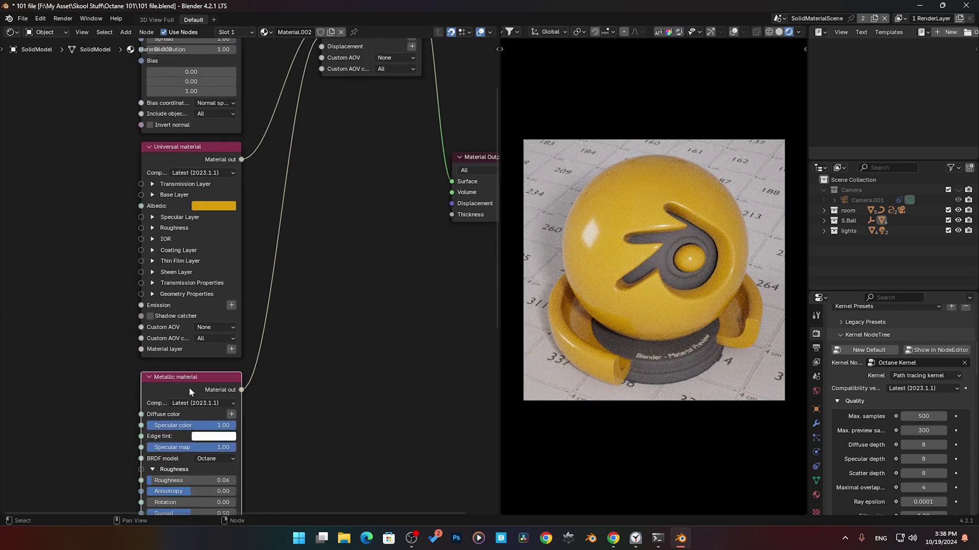
scroll(190, 387, up, 8)
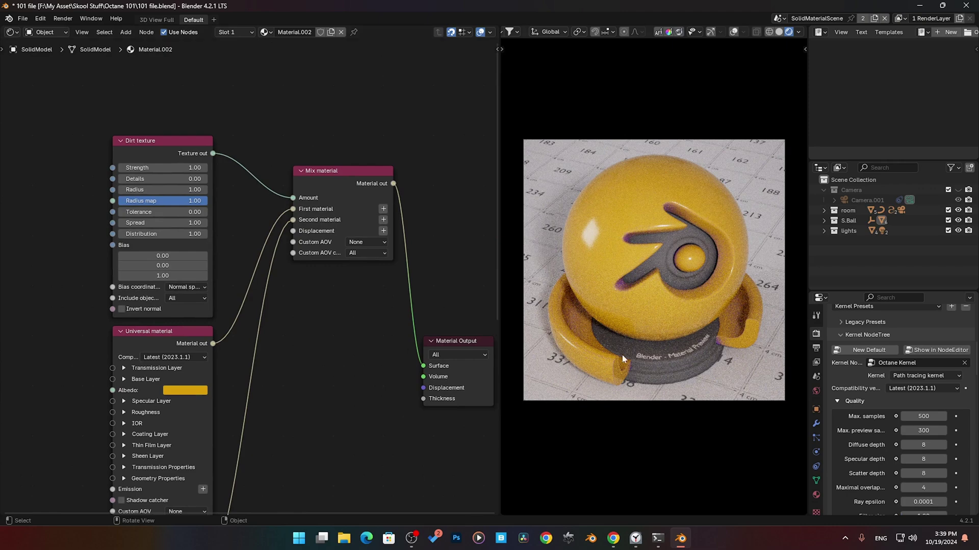
scroll(222, 352, down, 9)
scroll(253, 276, up, 9)
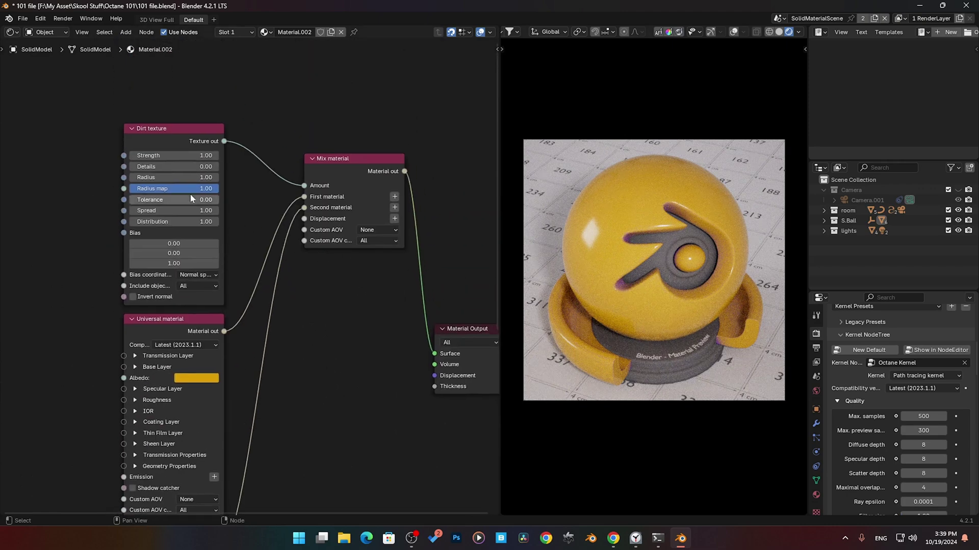
Set the Dirt texture's strength to 10 and its details to 8
scroll(207, 185, up, 2)
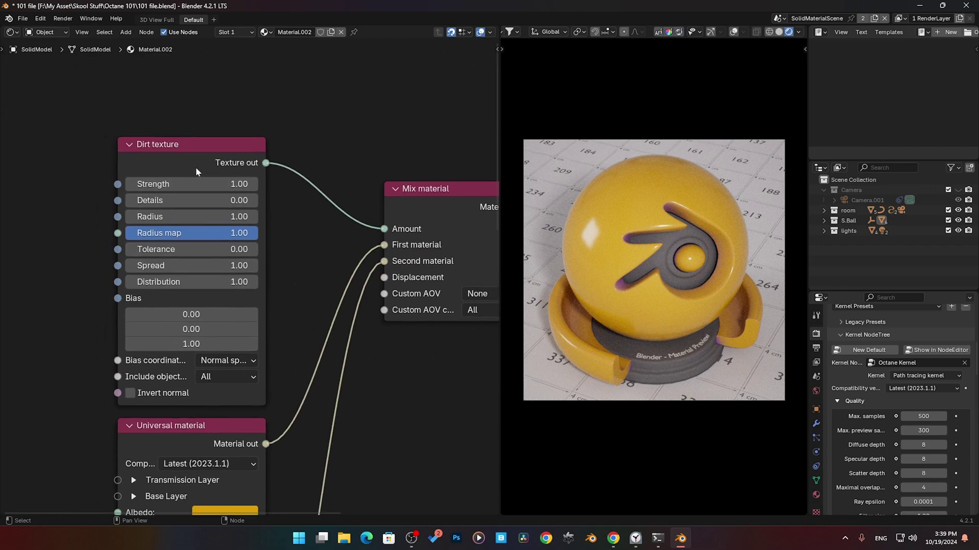
click(164, 186)
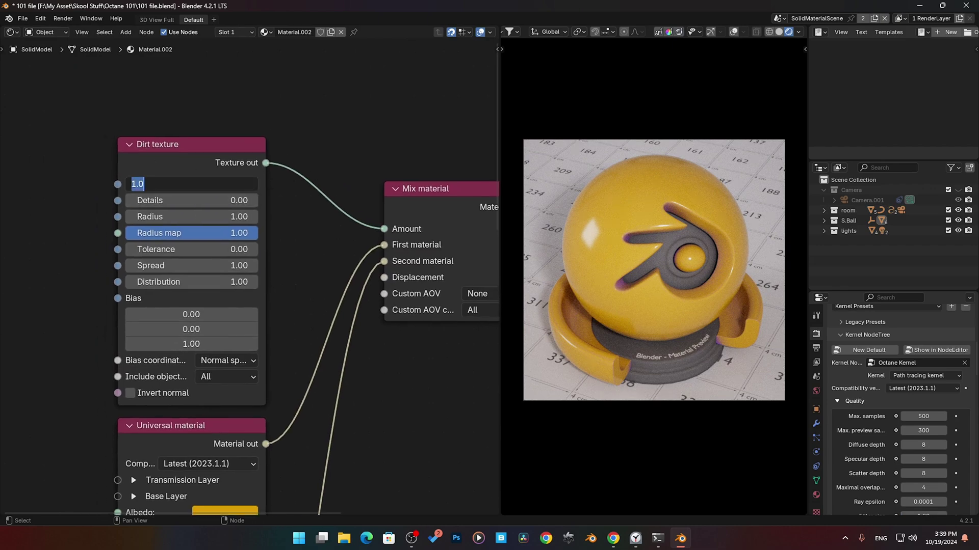
text(10)
key(Return)
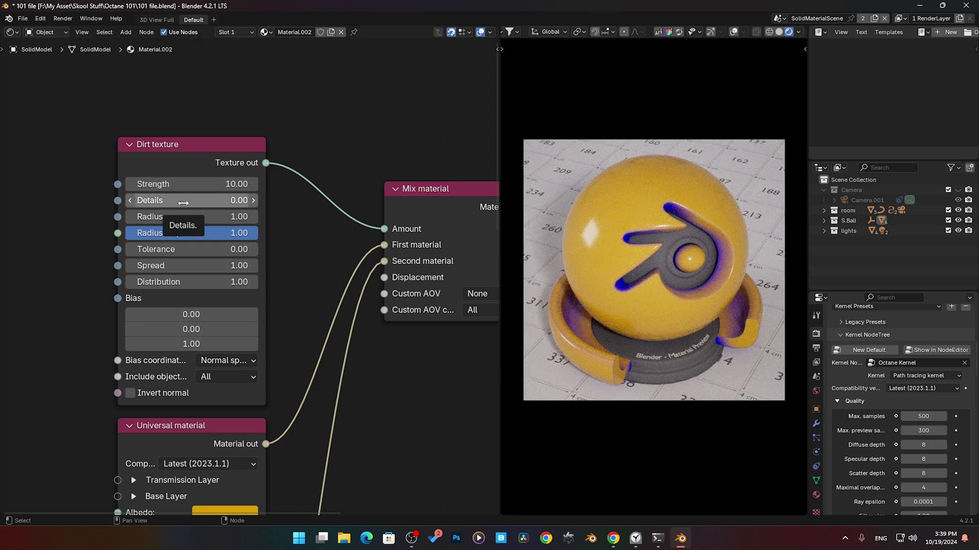
drag(184, 202, 314, 268)
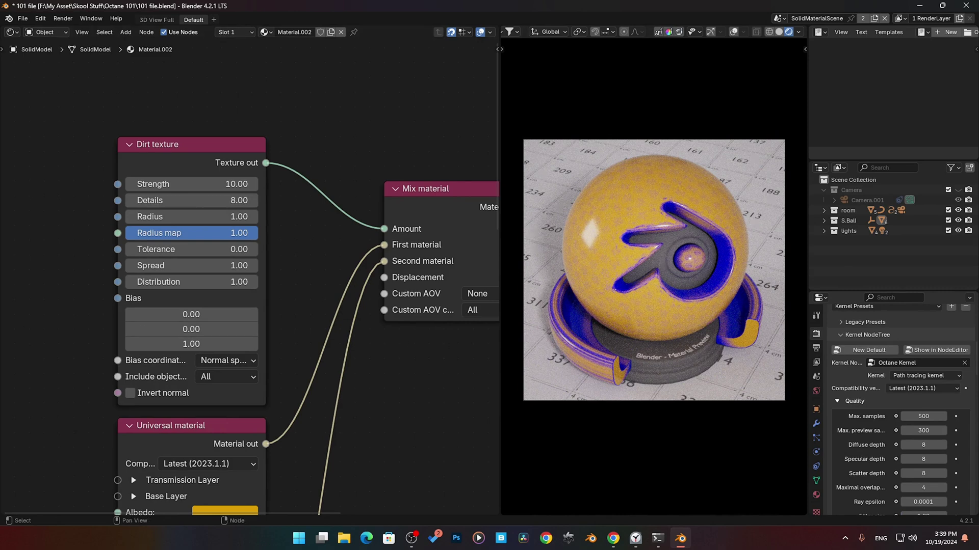
Try Dirt texture radius values such as 0.01 and 7.73, and set the radius back to 1
key(alt+Tab)
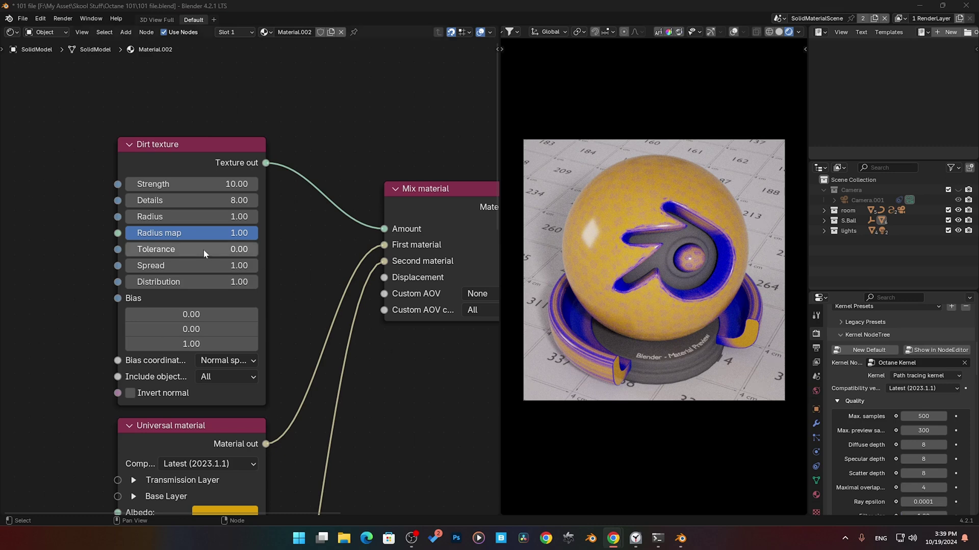
click(204, 216)
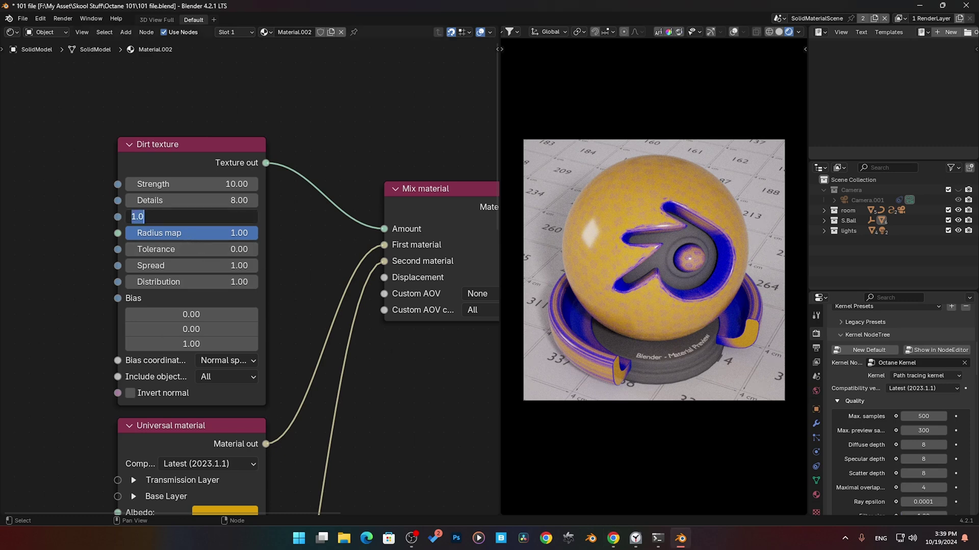
text(0.01)
key(Return)
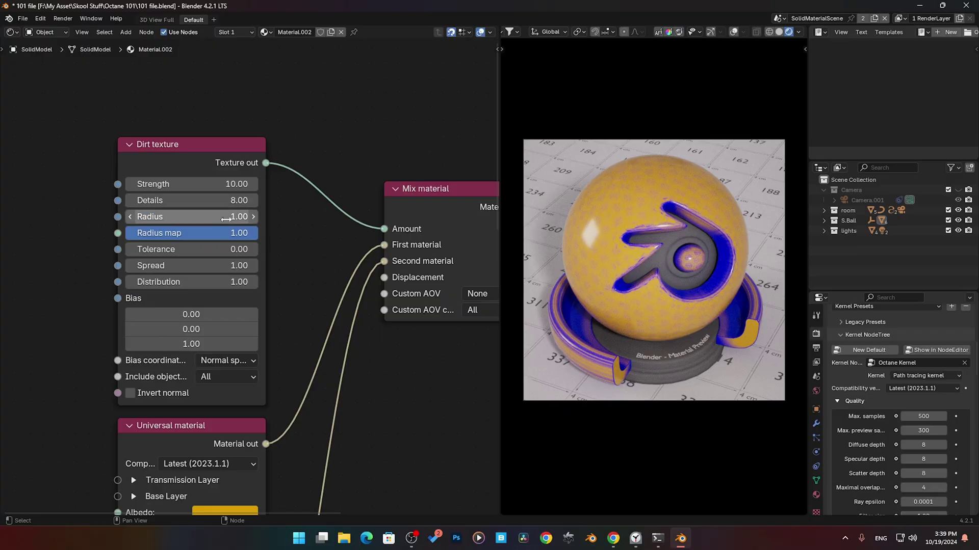
drag(227, 217, 296, 216)
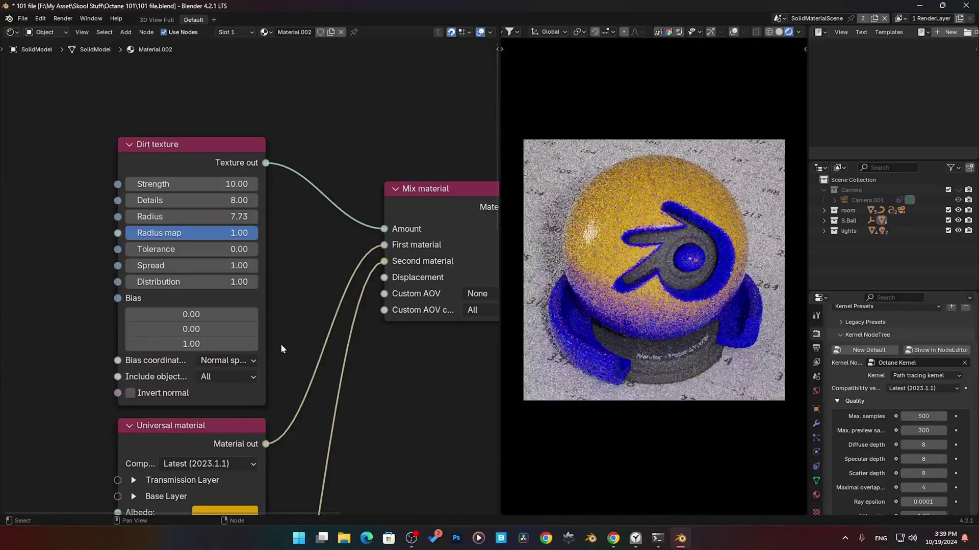
click(214, 217)
key(Return)
drag(214, 216, 298, 217)
click(213, 216)
text(1)
key(Return)
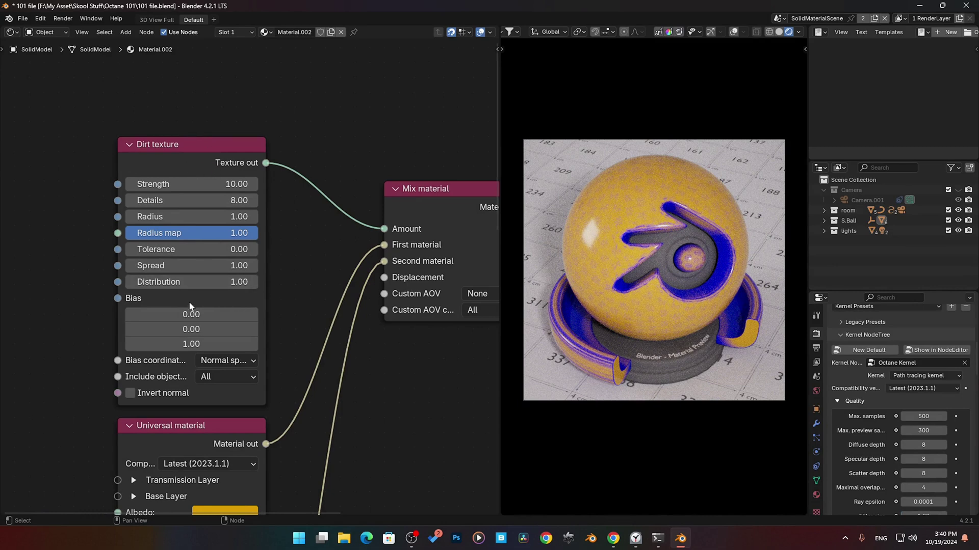
Add a Noise texture, connect it to the Dirt texture's Radius map, and set the noise contrast to 50
ctrl+scroll(108, 240, left, 5)
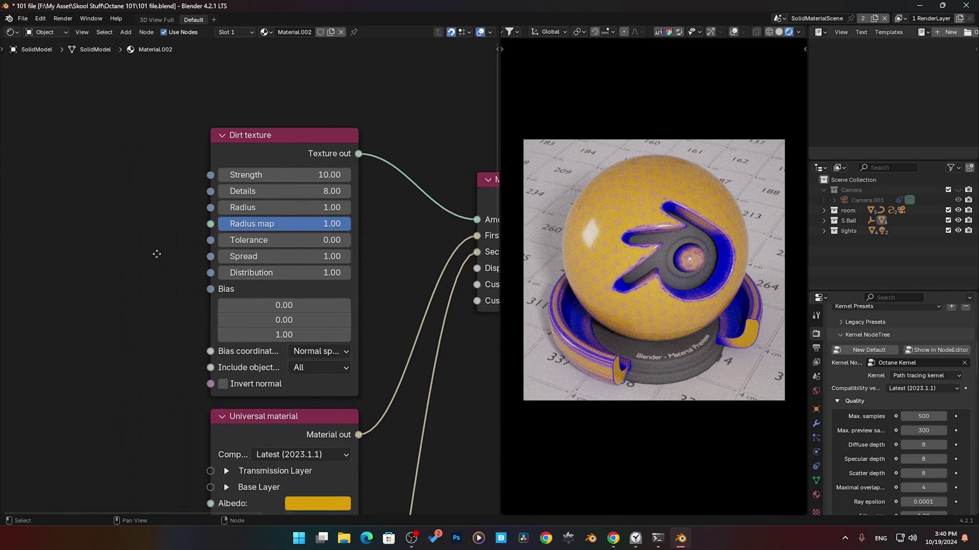
key(shift+a)
text(ni)
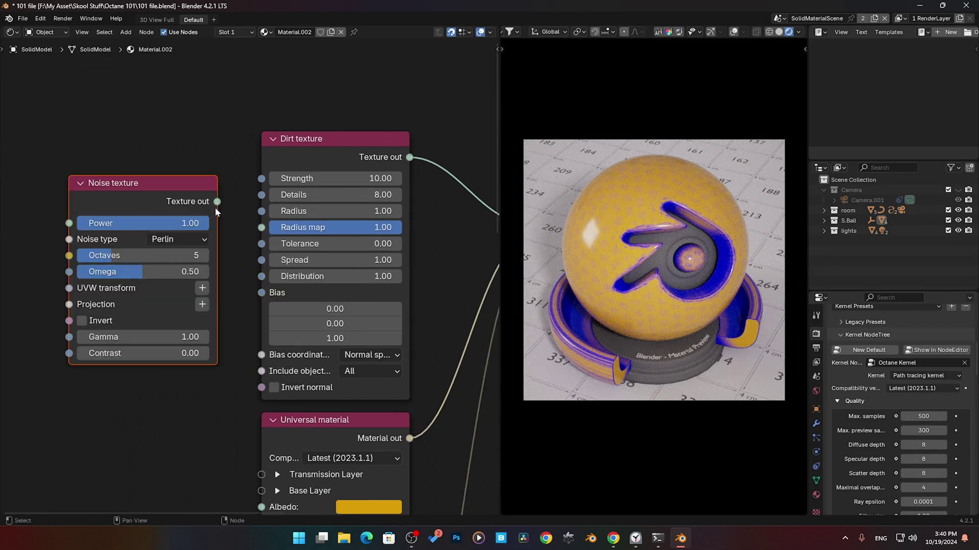
drag(218, 202, 261, 227)
drag(166, 351, 208, 352)
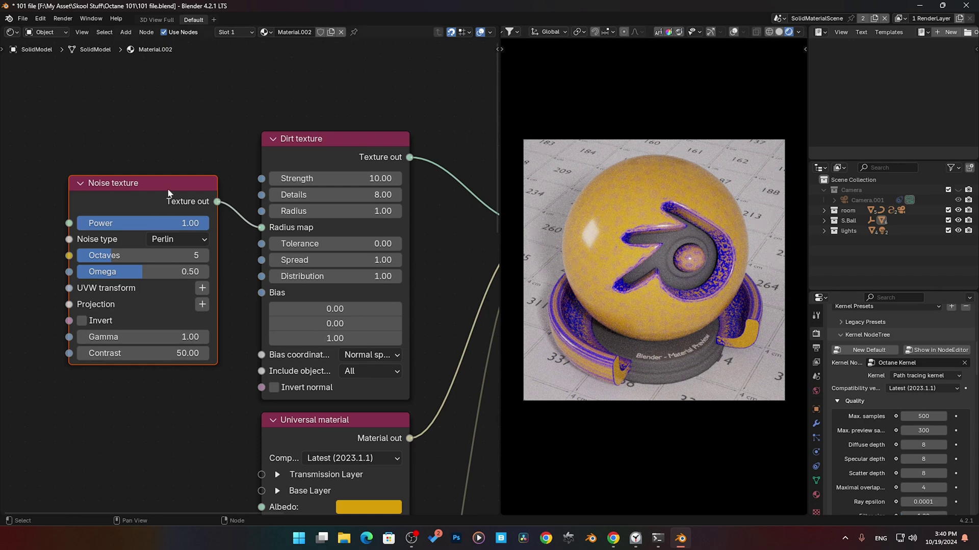
Try a Dirt texture tolerance of 0.16 and return the tolerance to 0
middle_drag(326, 251, 304, 207)
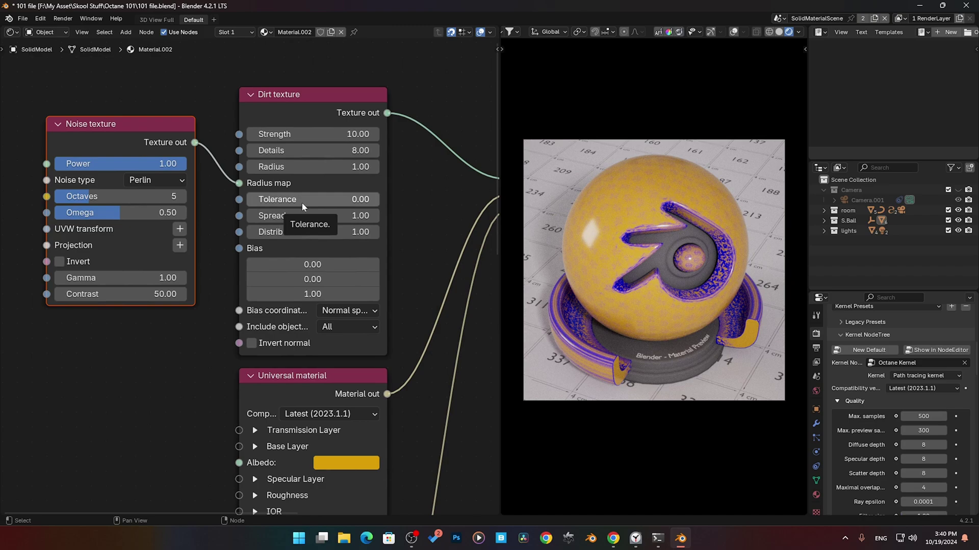
drag(301, 202, 491, 332)
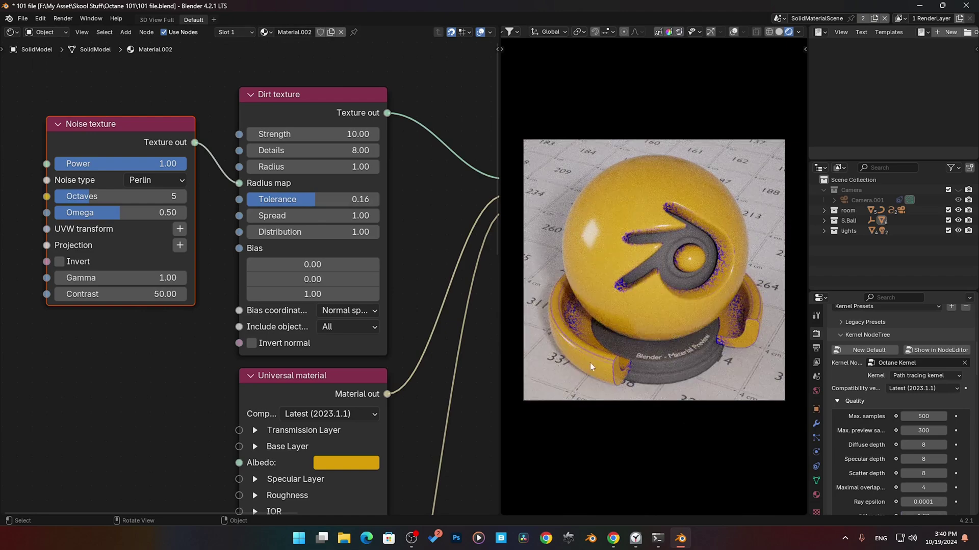
drag(317, 201, 253, 201)
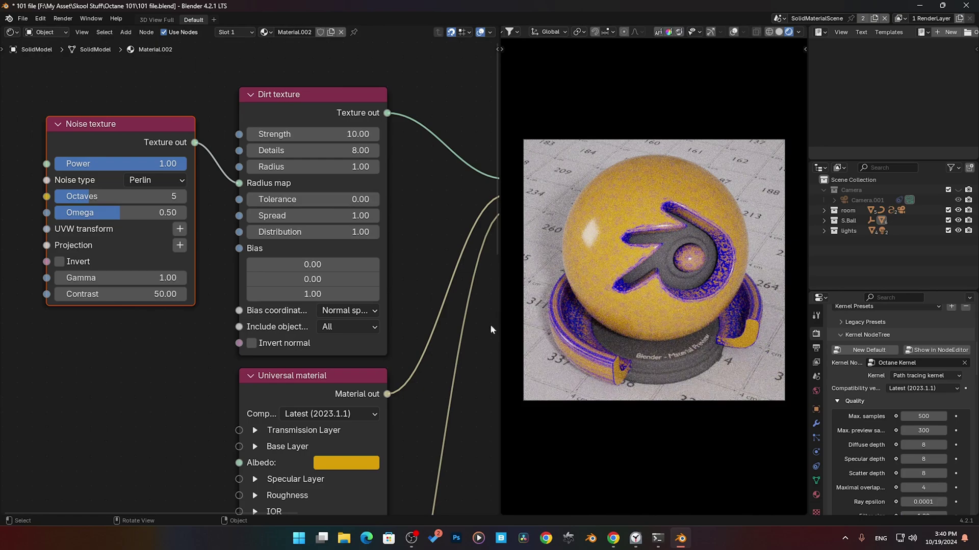
Try a Dirt texture tolerance of 0.25 together with a distribution of 100
drag(310, 199, 387, 199)
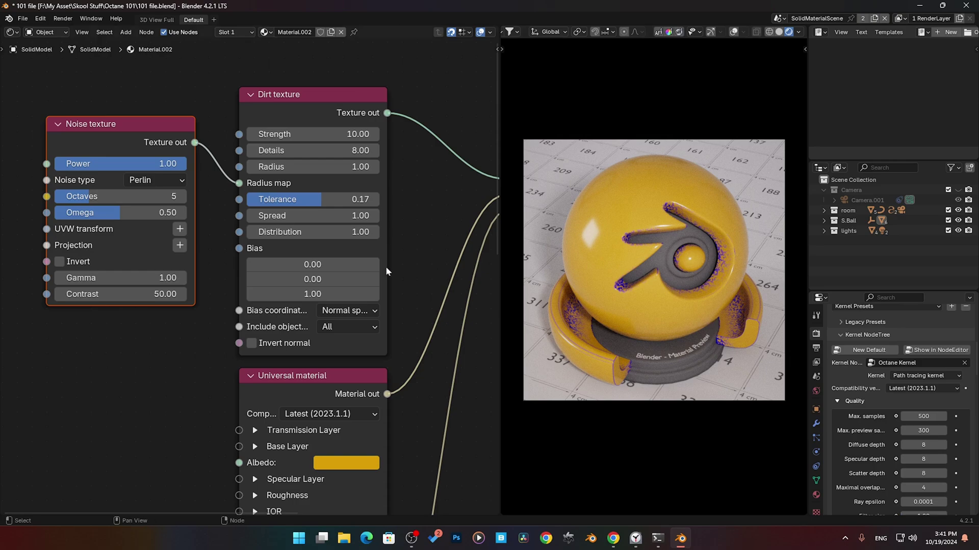
drag(321, 199, 338, 216)
click(301, 232)
text(100)
key(Return)
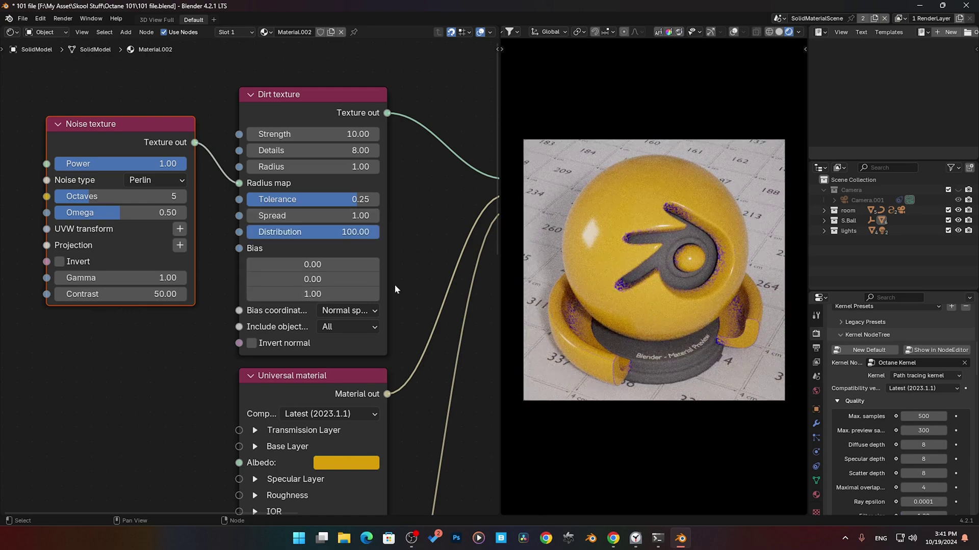
Try a value of -0.94 for all three Dirt texture bias components
middle_drag(394, 288, 401, 252)
middle_drag(298, 259, 239, 256)
drag(257, 227, 246, 257)
drag(295, 228, 295, 258)
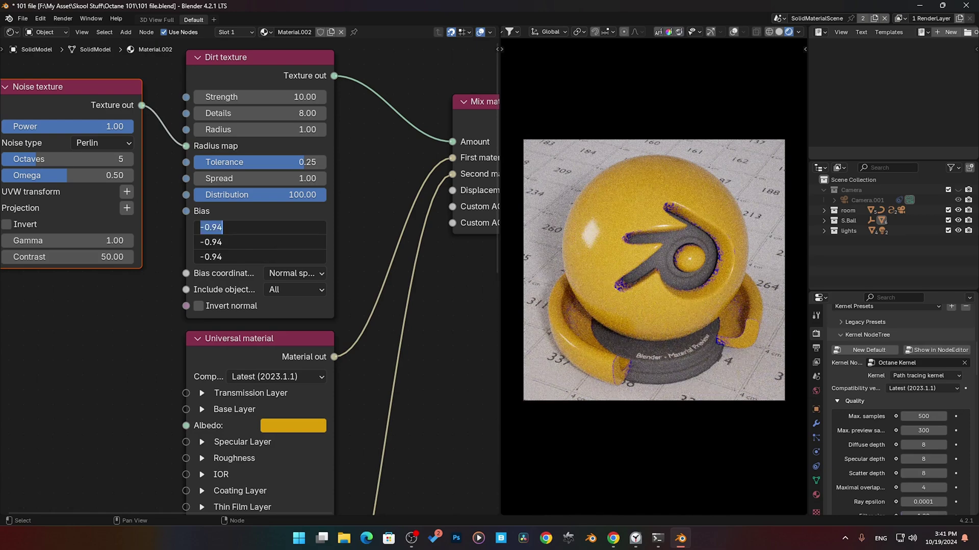
key(Return)
Reset the Dirt texture node to its default values, keeping its connections
click(261, 91)
key(BackSpace)
click(365, 70)
click(263, 57)
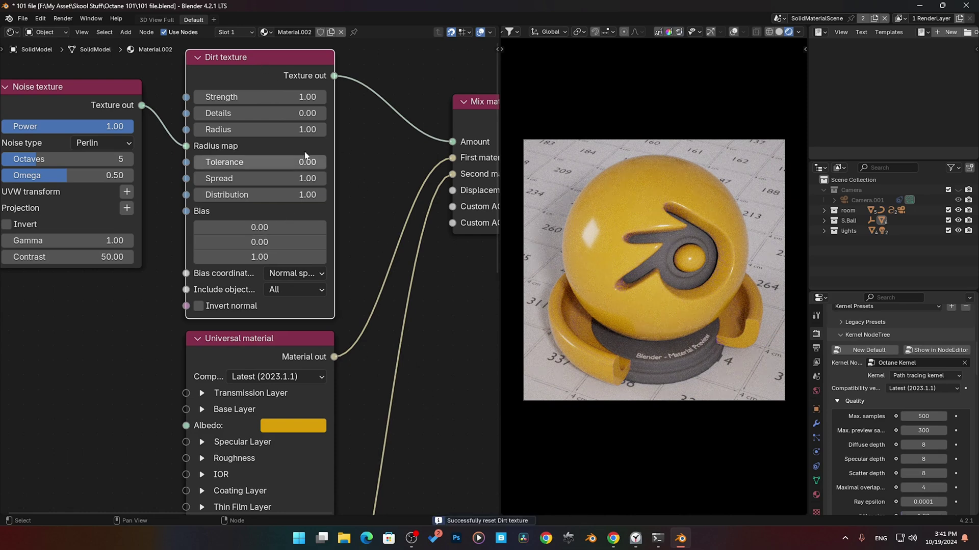
Set the Dirt texture's strength to 10, details to 0.38, radius to 2.72 and tolerance to 0.10, and widen the node
double_click(275, 100)
text(10)
key(Return)
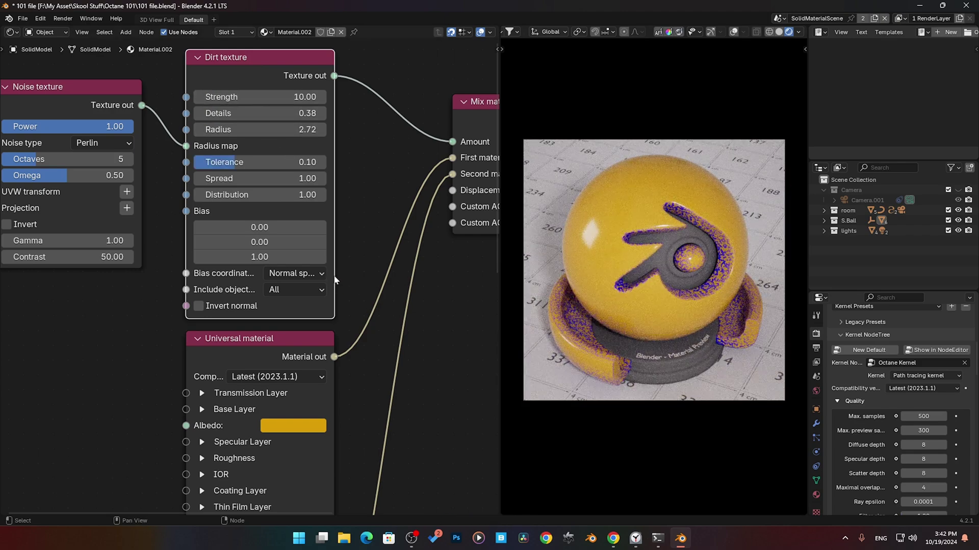
drag(330, 275, 407, 281)
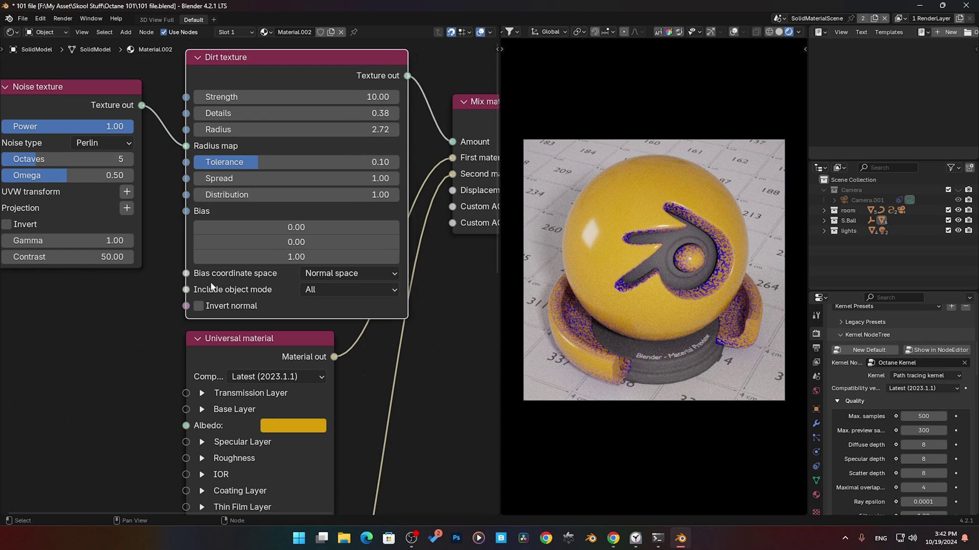
Try the Self and Others include object modes on the Dirt texture, and return the mode to All
click(349, 276)
click(352, 290)
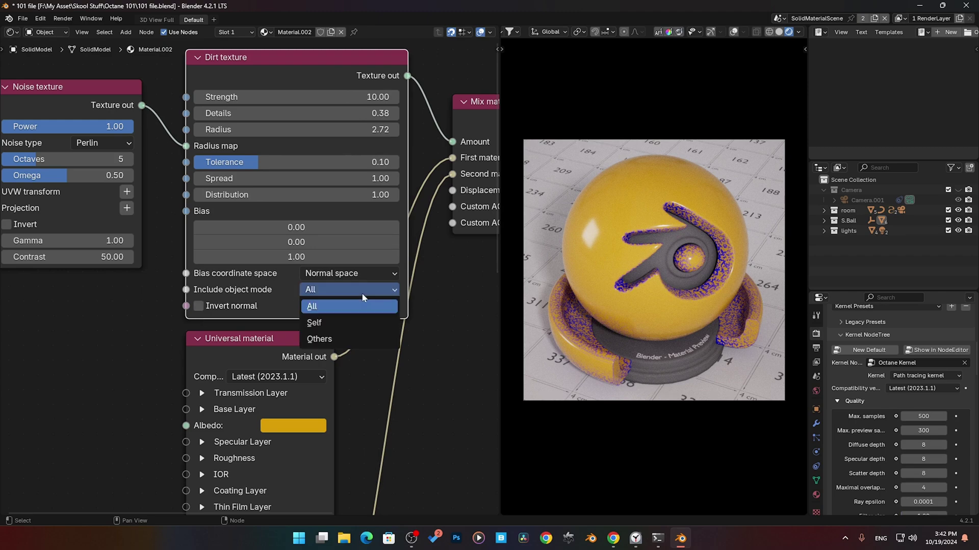
click(346, 324)
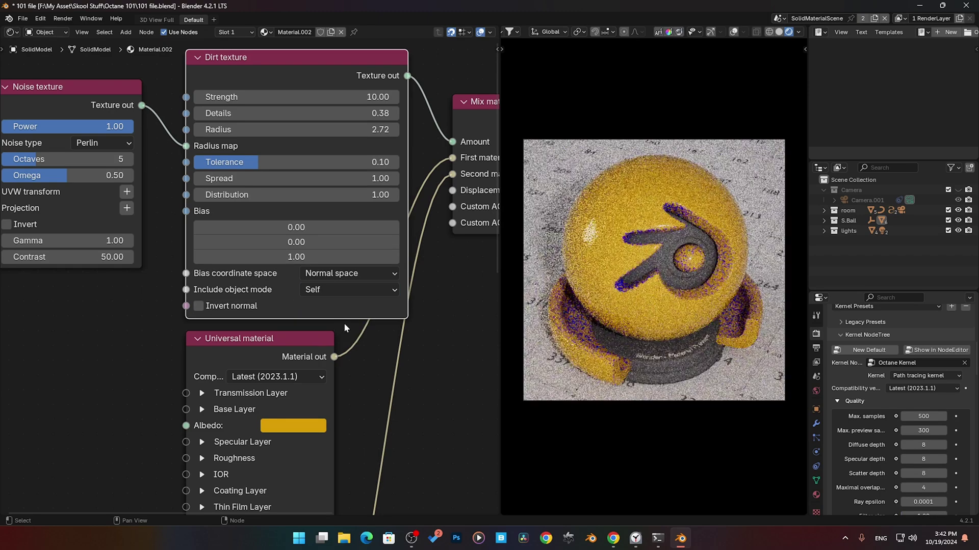
click(363, 291)
click(326, 339)
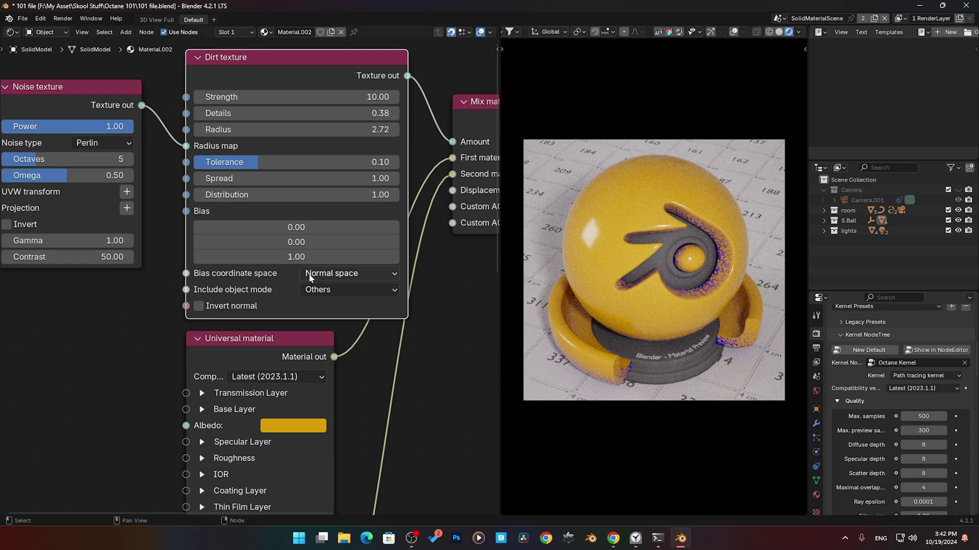
click(331, 290)
click(345, 308)
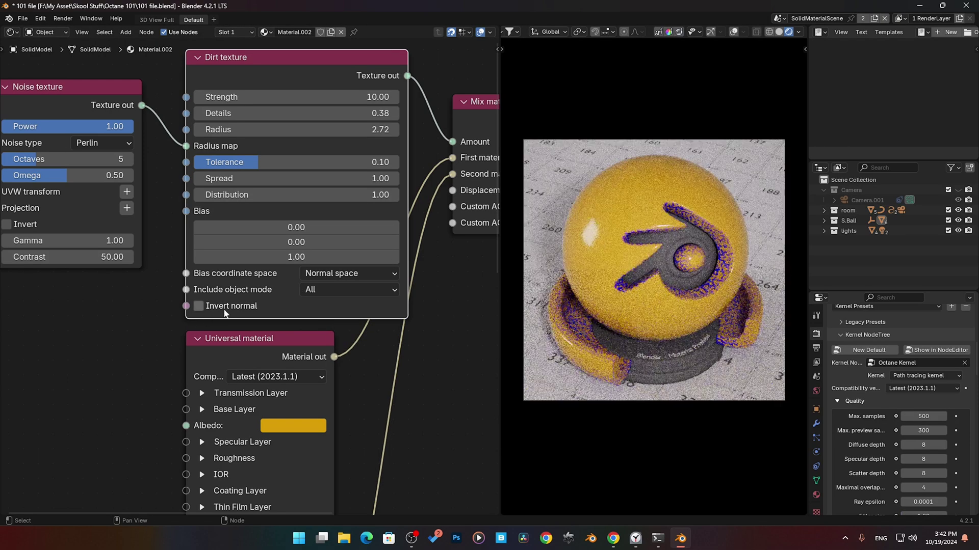
Enable Invert normal on the Dirt texture and set its strength to 8.81, details to 4.43 and tolerance to 0.27
click(199, 306)
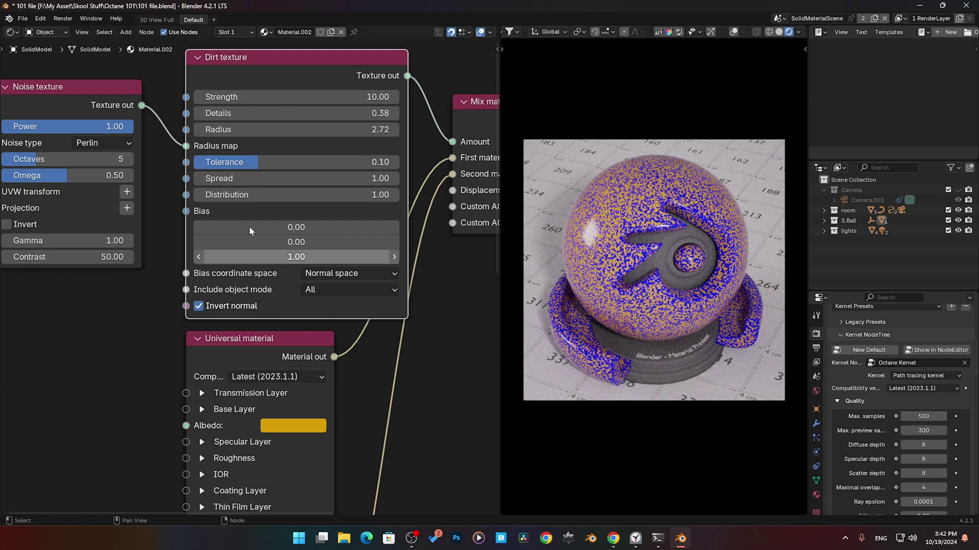
drag(301, 114, 271, 97)
drag(343, 167, 380, 203)
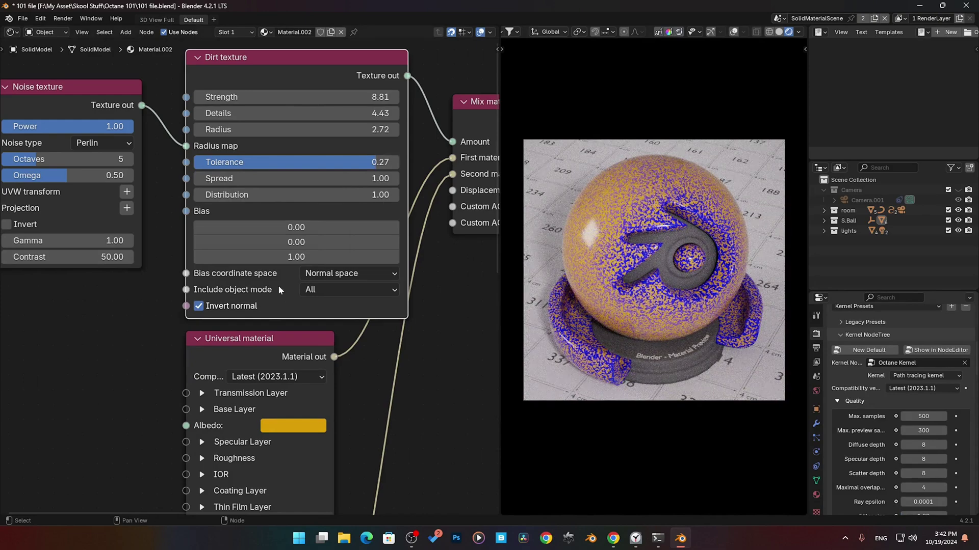
mouse_move(253, 319)
middle_down()
mouse_move(257, 279)
mouse_move(249, 303)
middle_up()
middle_drag(136, 310, 158, 365)
middle_drag(337, 352, 283, 411)
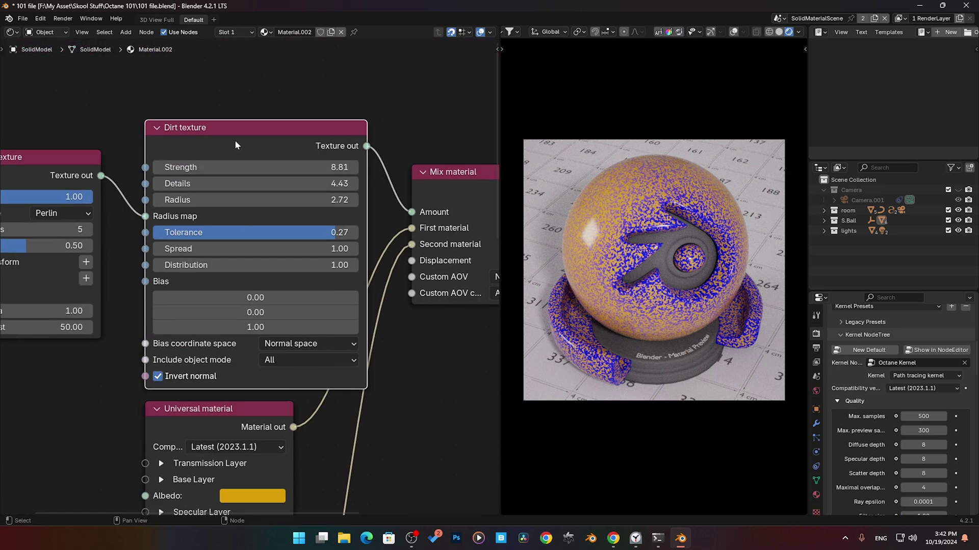